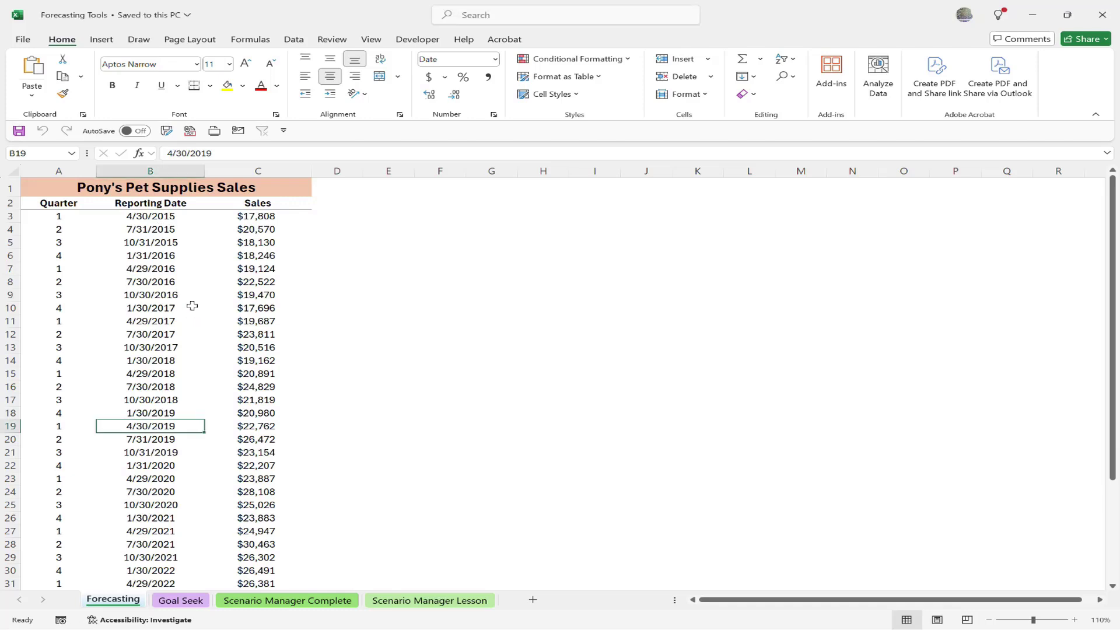
Start a Forecast Sheet from the Reporting Date and Sales data in B2:C40, headers included.
scroll(193, 306, down, 7)
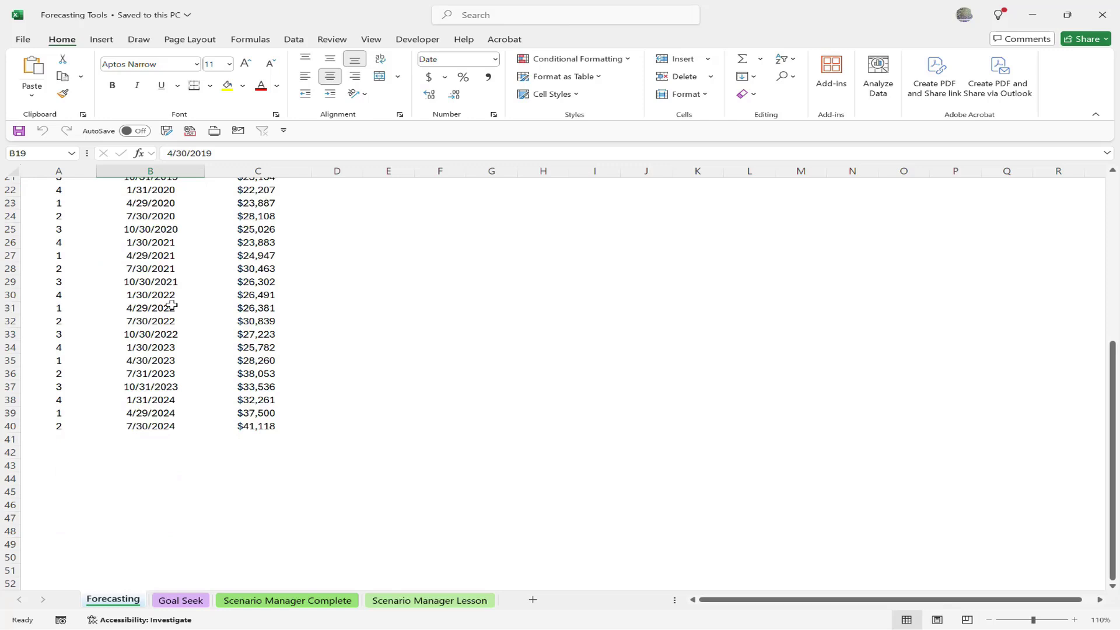
scroll(172, 306, up, 7)
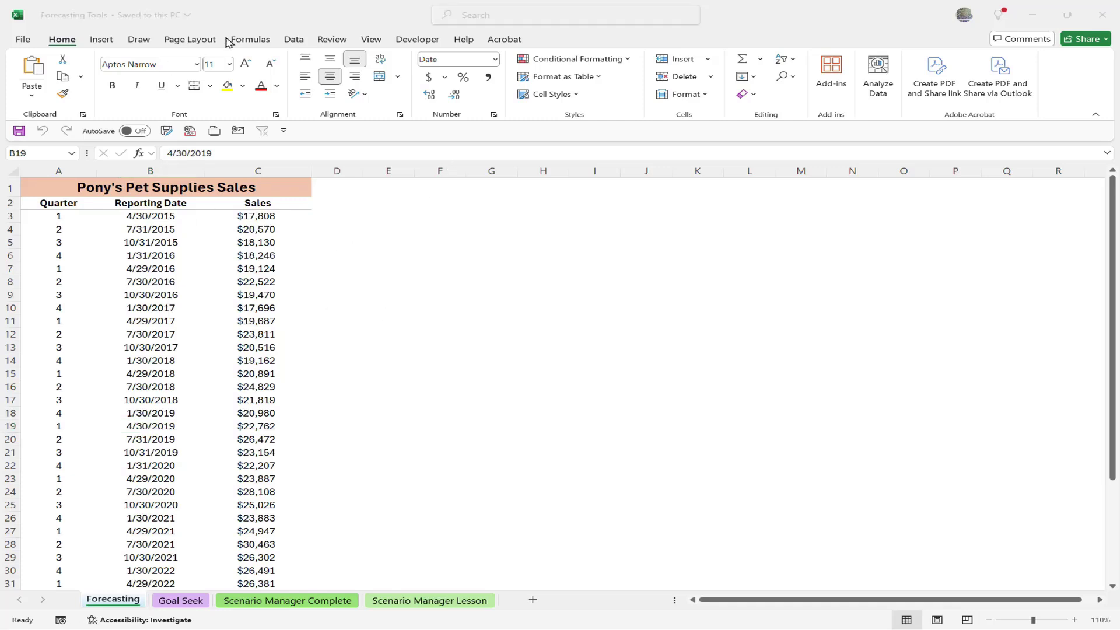
click(294, 41)
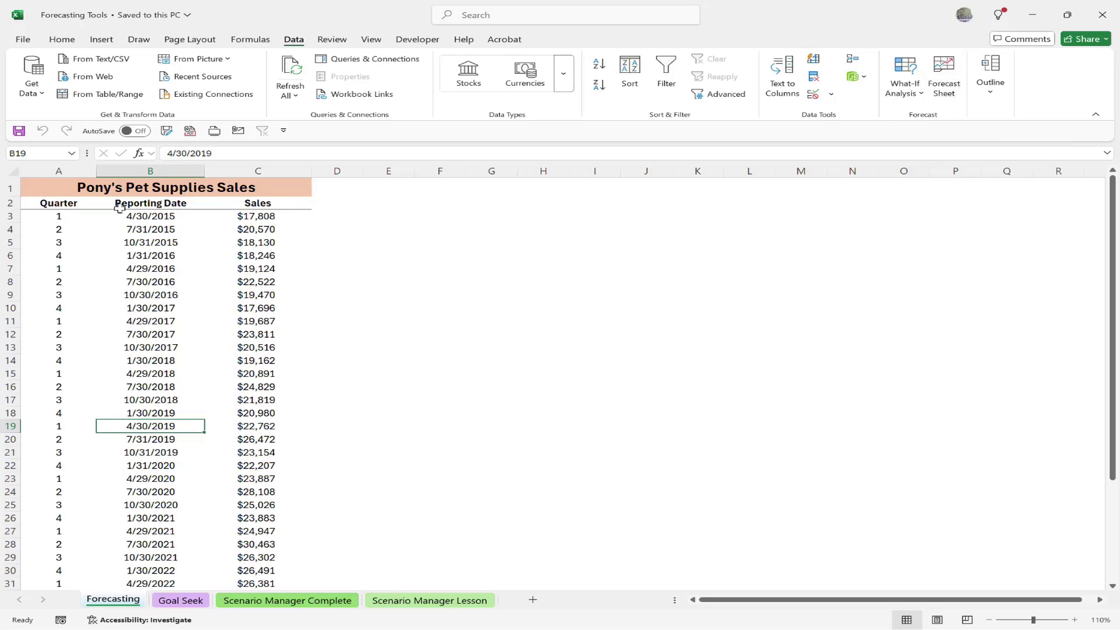
drag(154, 203, 265, 203)
key(ctrl+shift+Down)
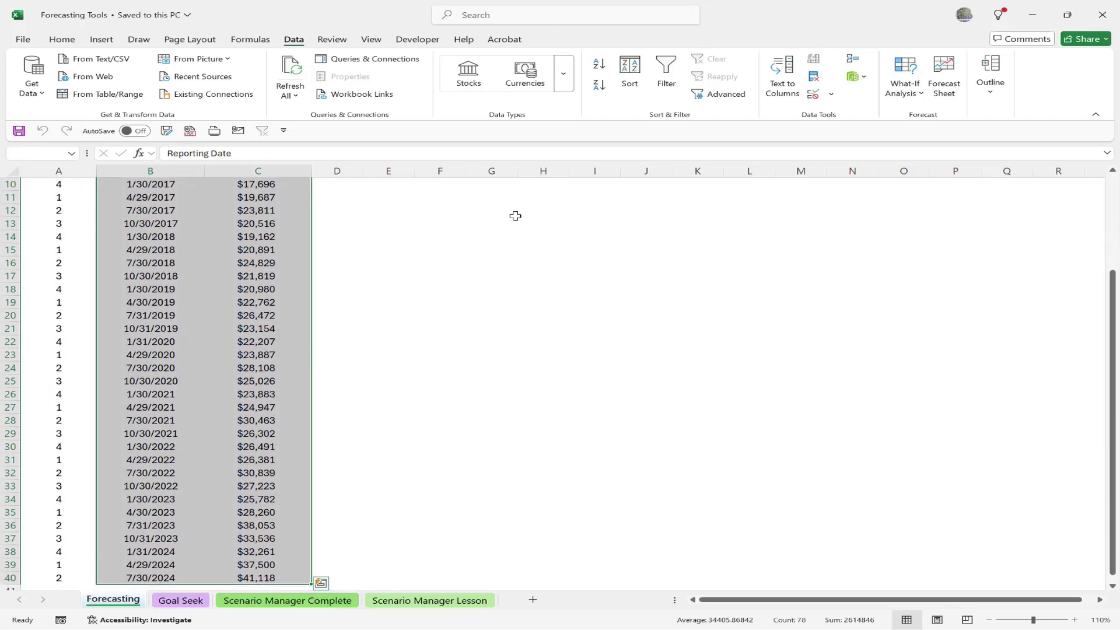
click(945, 83)
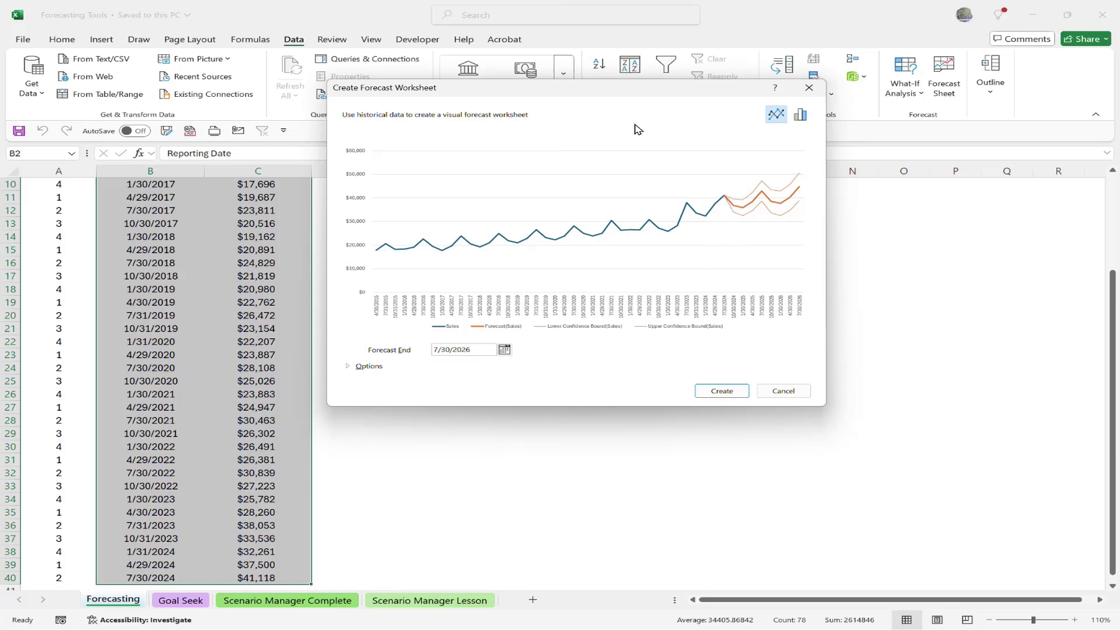
Compare the column and line versions of the forecast preview, ending on the line chart.
click(800, 117)
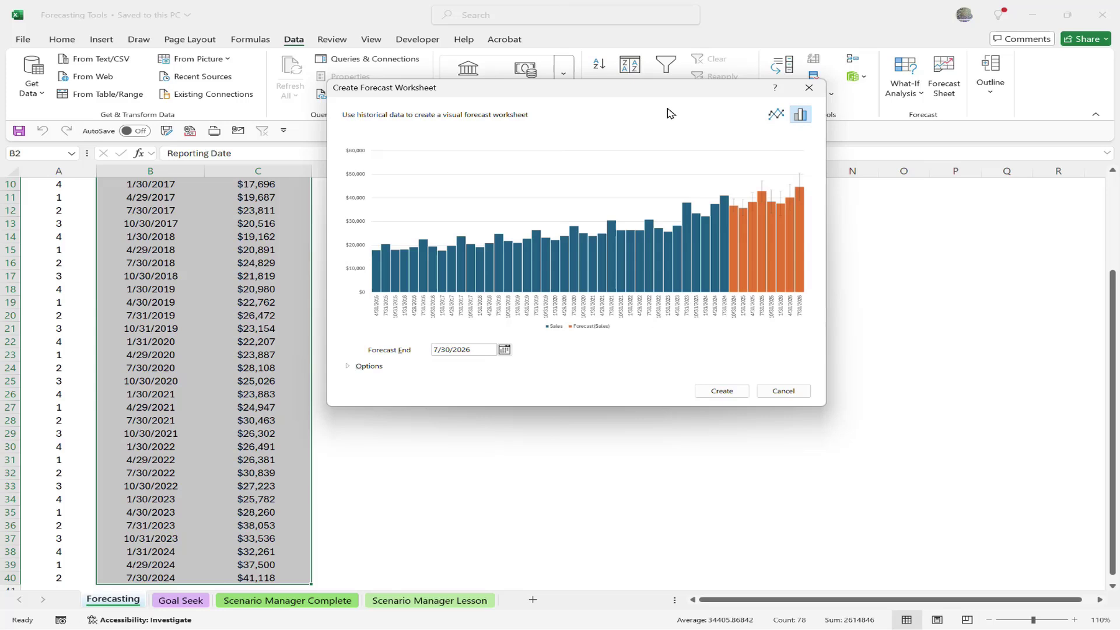
click(776, 114)
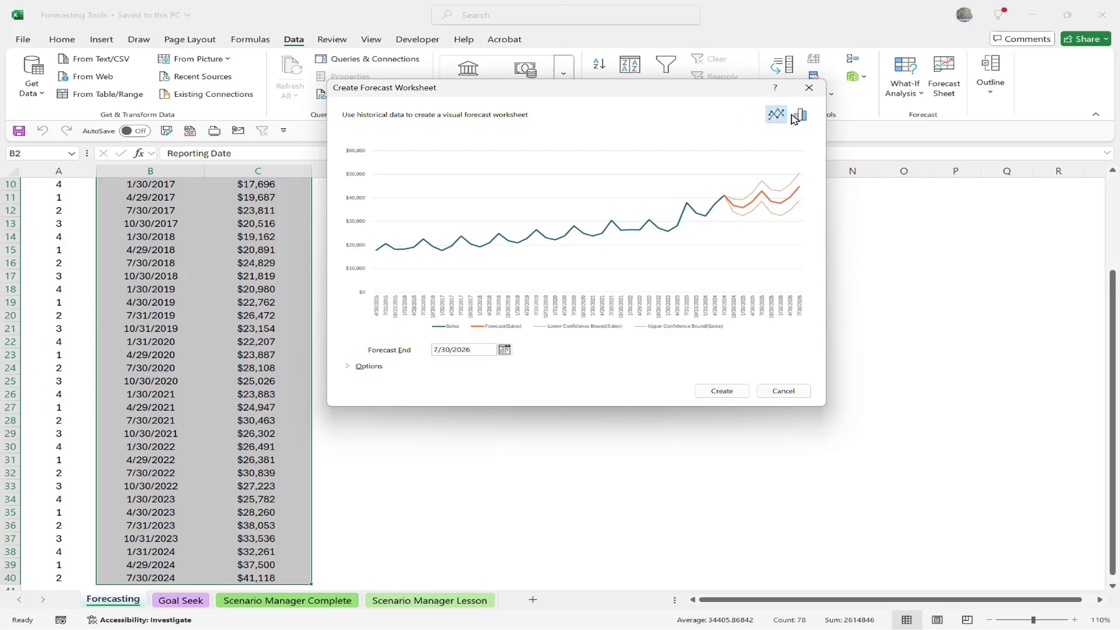
click(795, 115)
click(775, 116)
Set the Forecast Start date to 4/1/2024 in the forecast options.
click(348, 367)
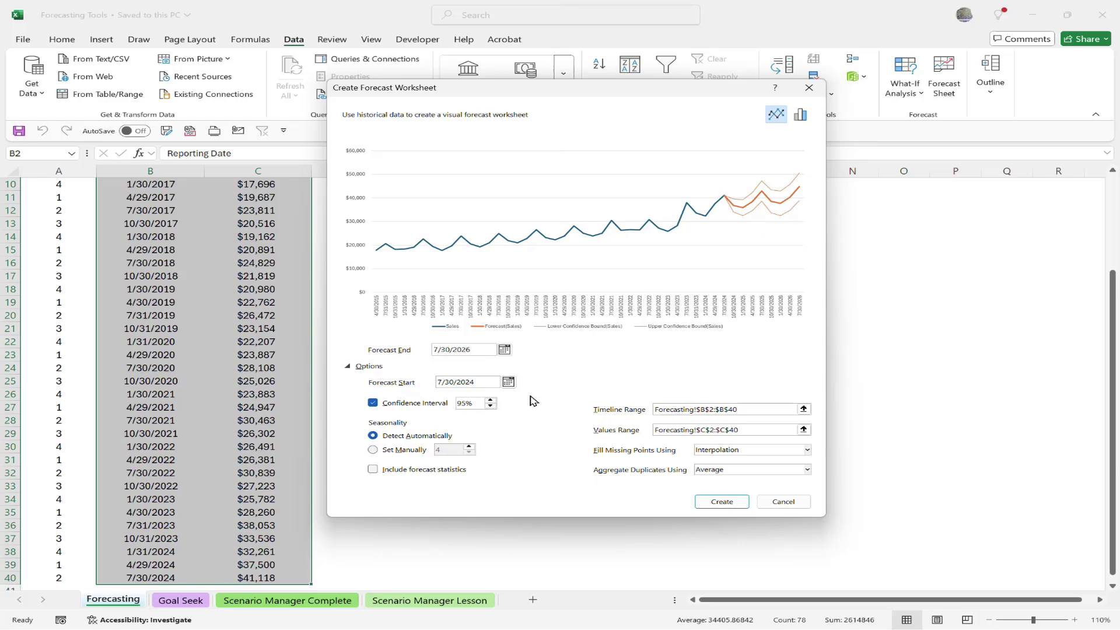
click(509, 383)
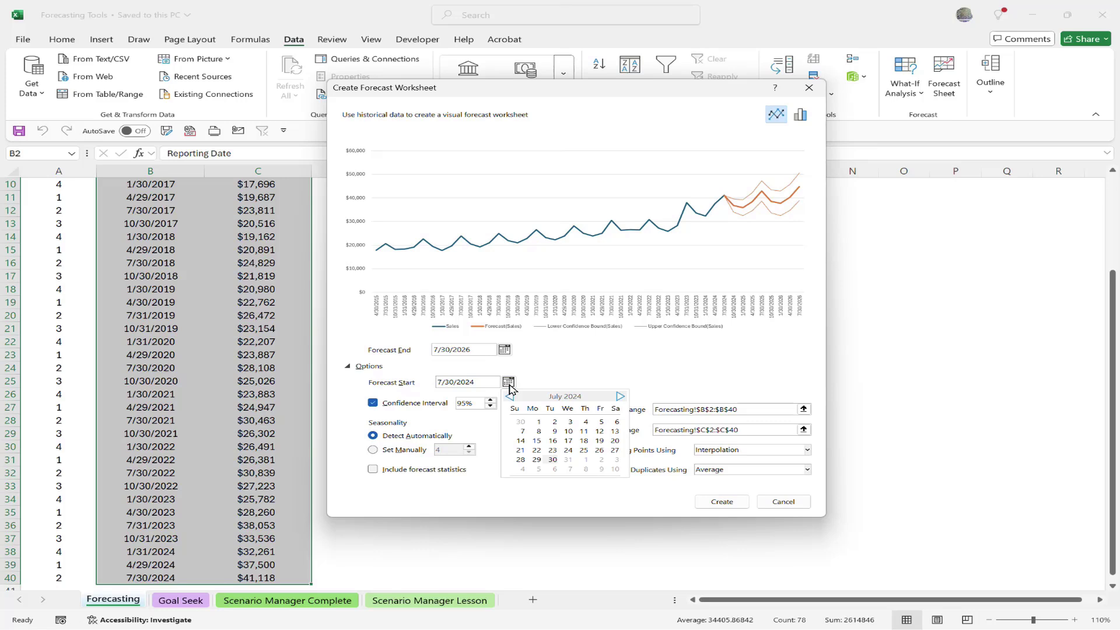
click(511, 397)
click(512, 399)
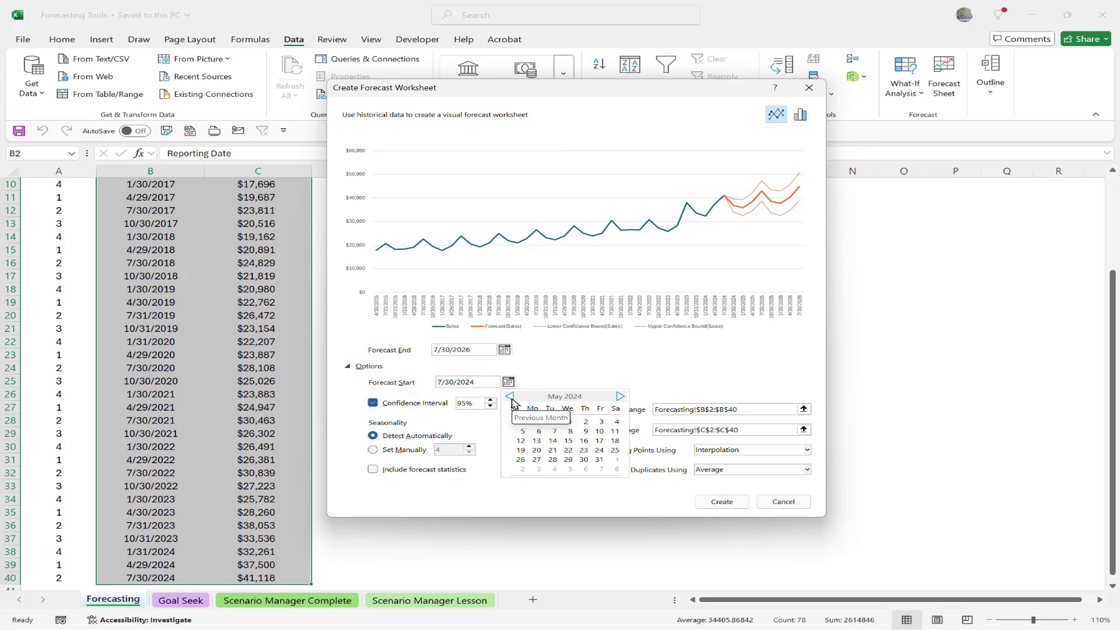
click(511, 397)
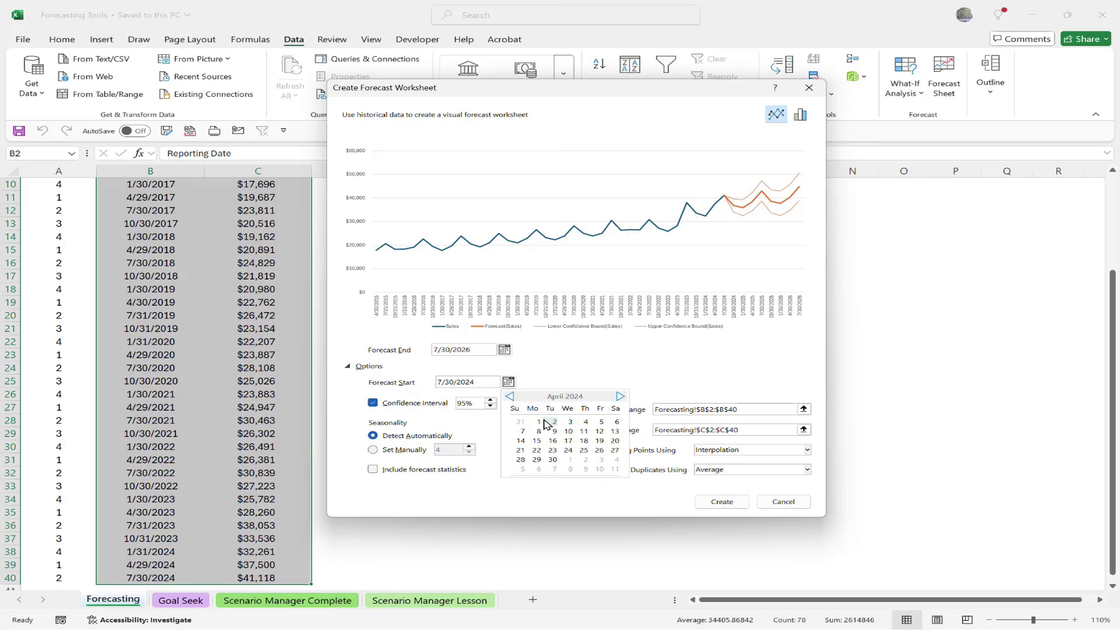
click(539, 421)
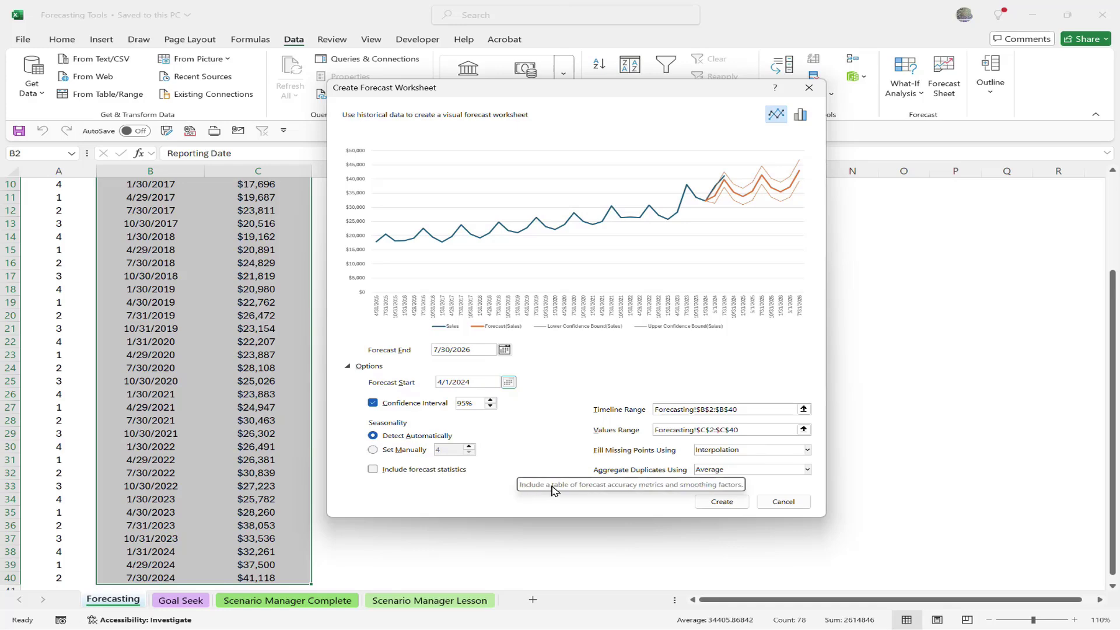
Create the forecast worksheet and move its chart up and to the left, partly over the table.
click(722, 503)
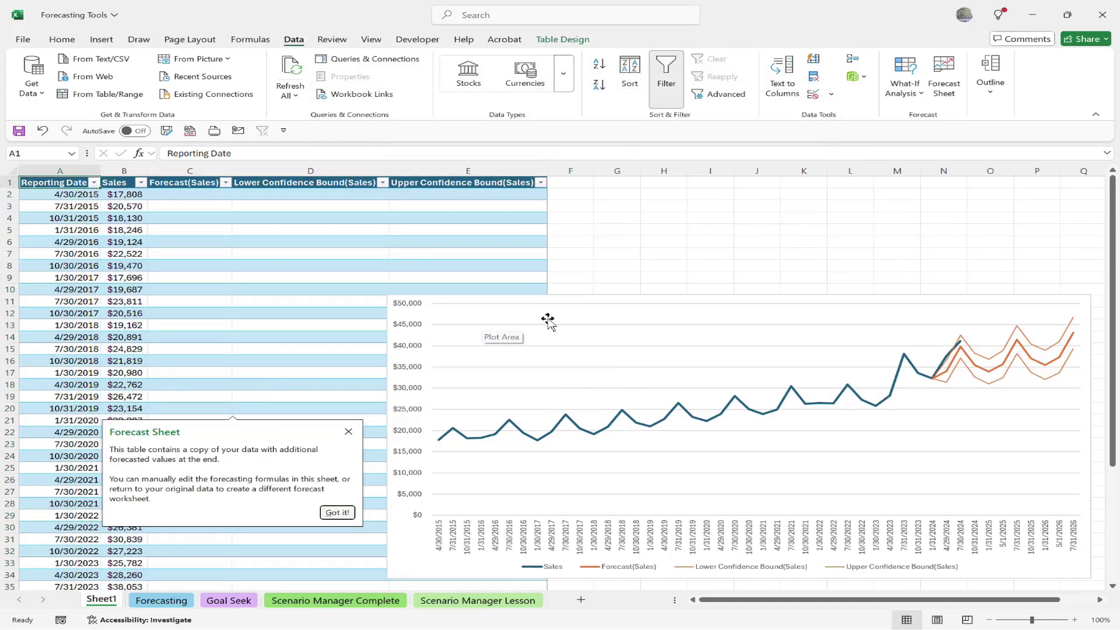
drag(415, 552, 345, 477)
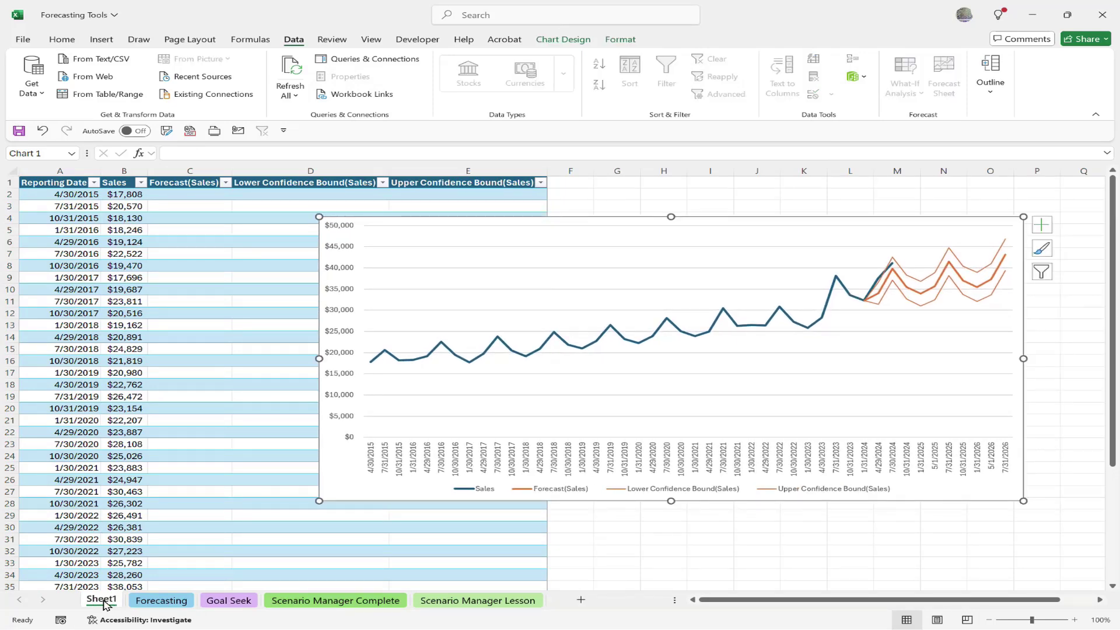
Check the Forecasting source sheet, return to Sheet1 and examine the forecast rows and the formula in C40.
click(161, 601)
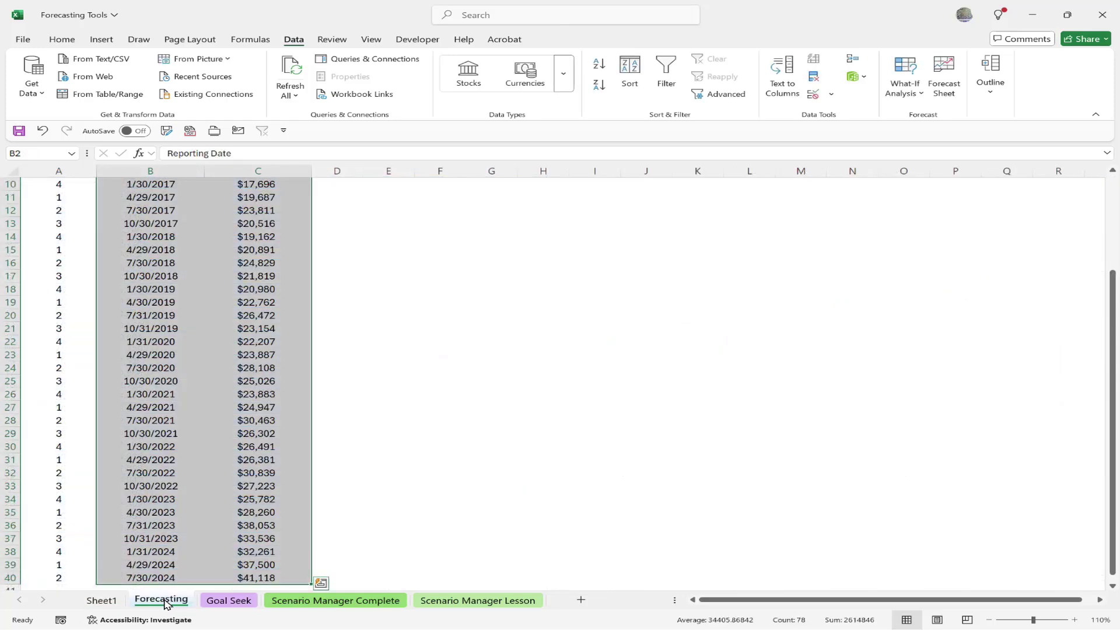
click(101, 601)
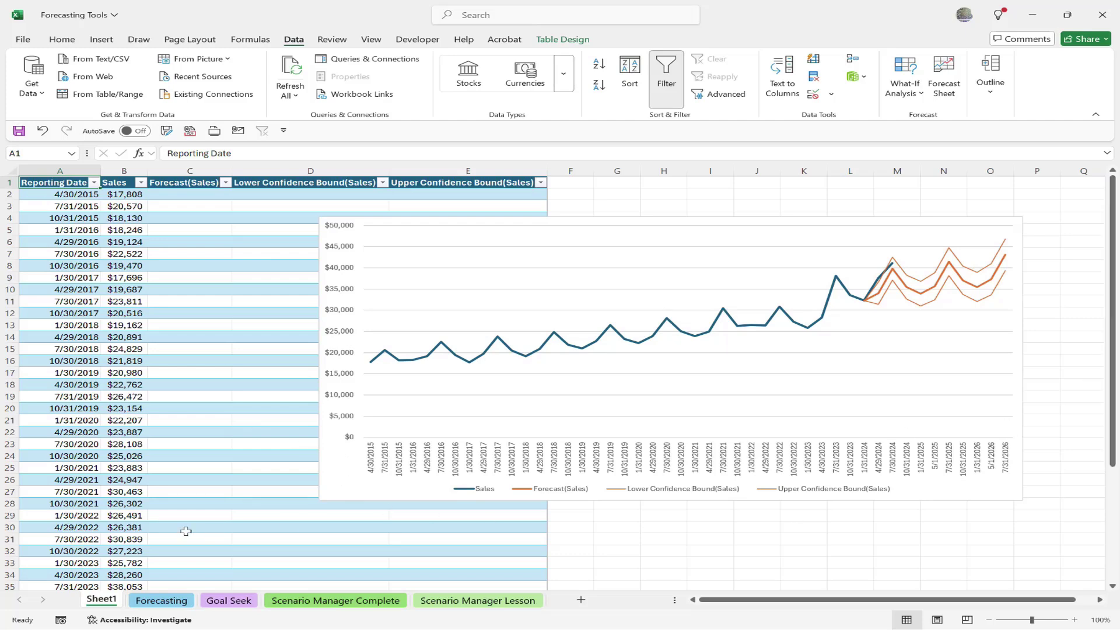
scroll(177, 502, down, 2)
scroll(177, 503, down, 3)
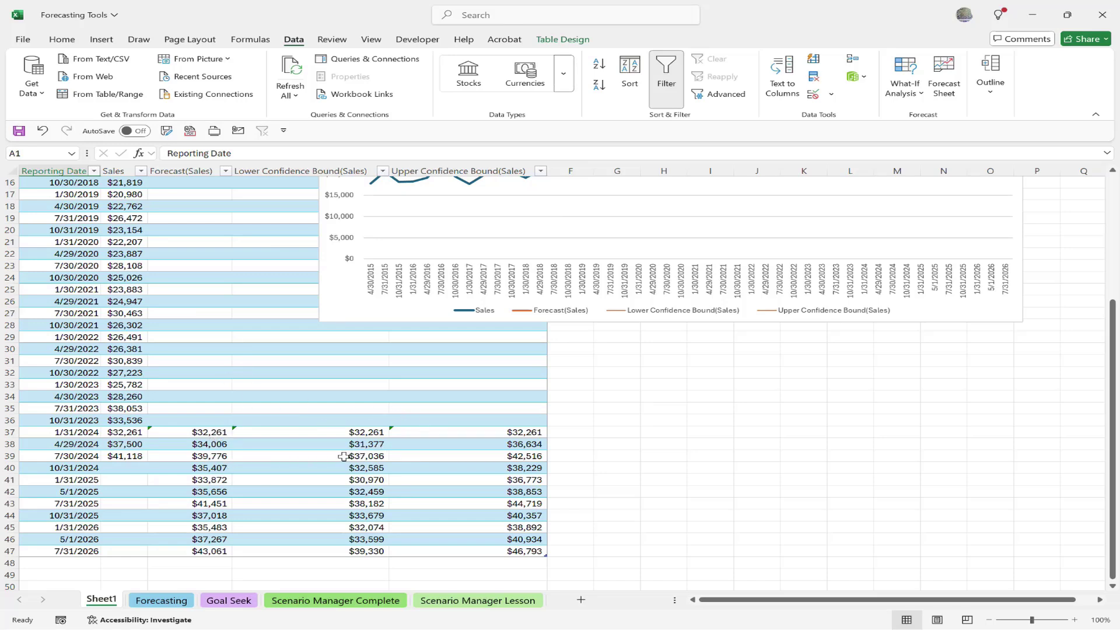
click(213, 468)
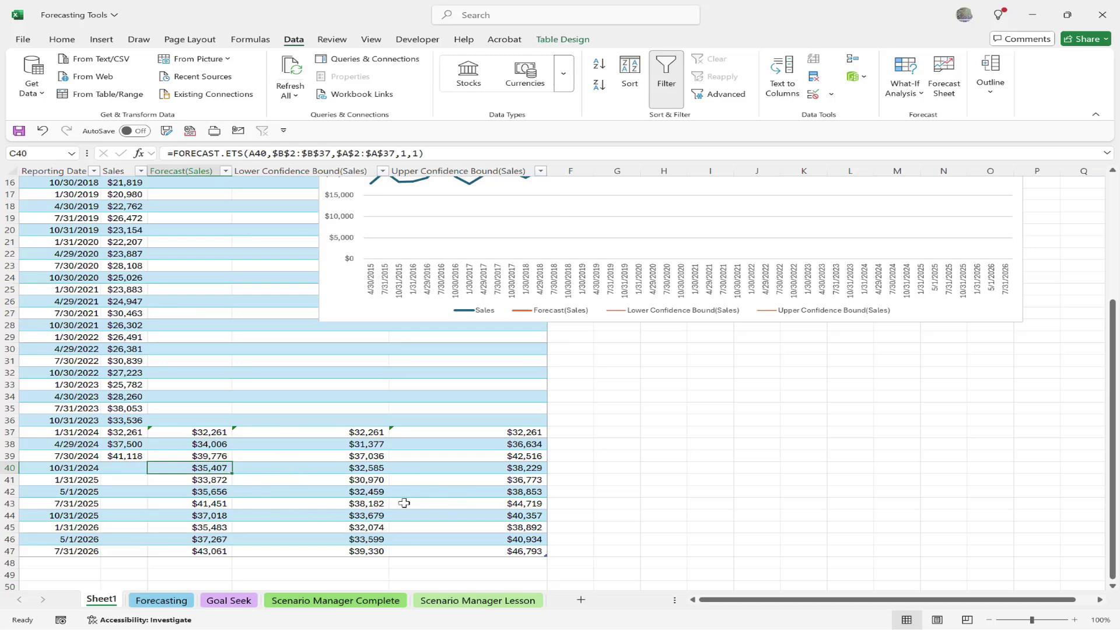
Move the forecast chart further left and slightly down over the table, starting near column C.
scroll(386, 503, up, 3)
scroll(386, 503, up, 2)
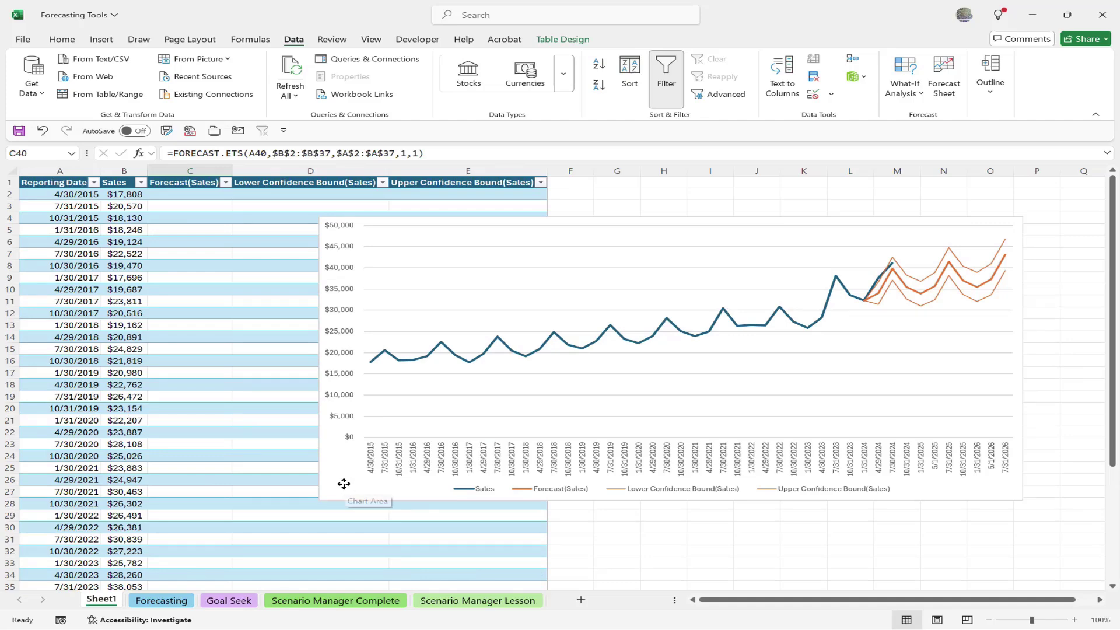
click(342, 483)
drag(342, 483, 243, 507)
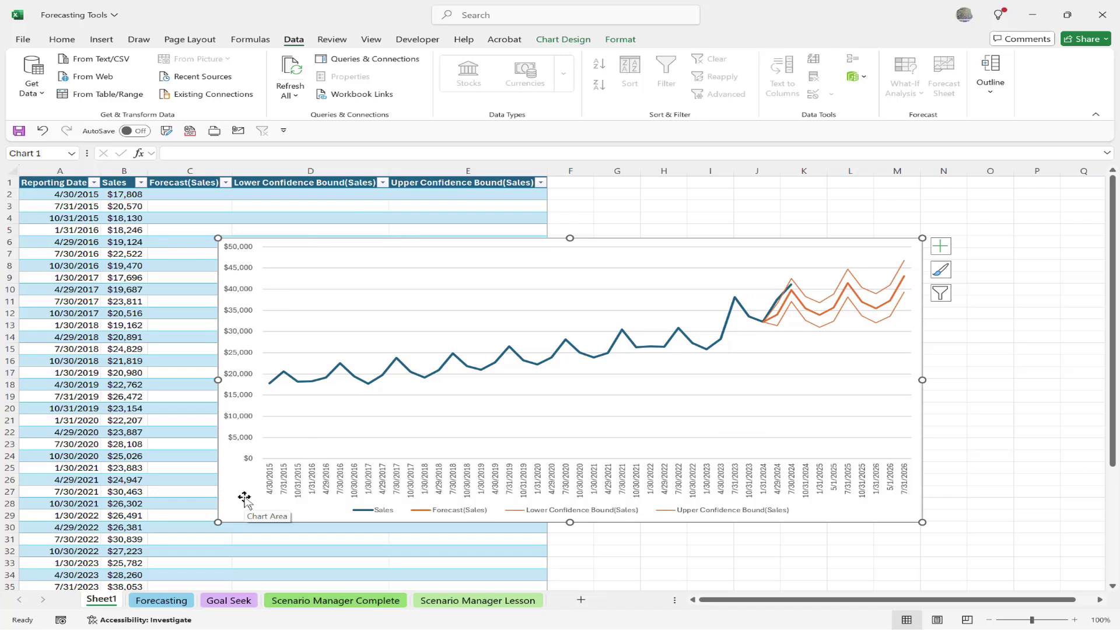
Preview the Clustered Column, 3-D Clustered Column and 3-D Stacked Column types for the forecast chart.
click(563, 41)
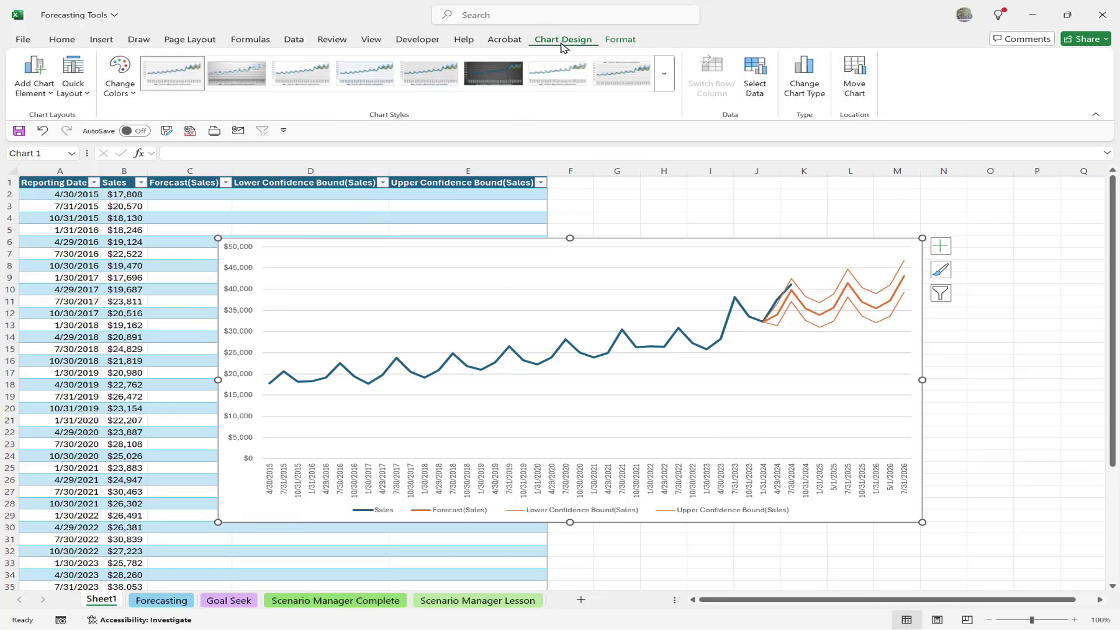
click(812, 90)
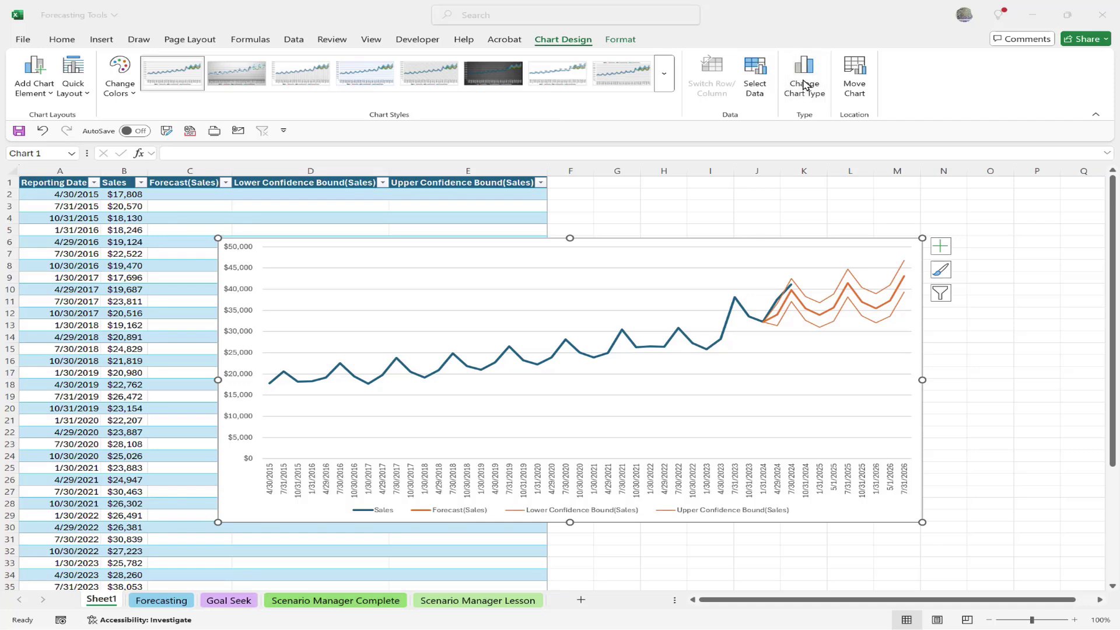
click(389, 211)
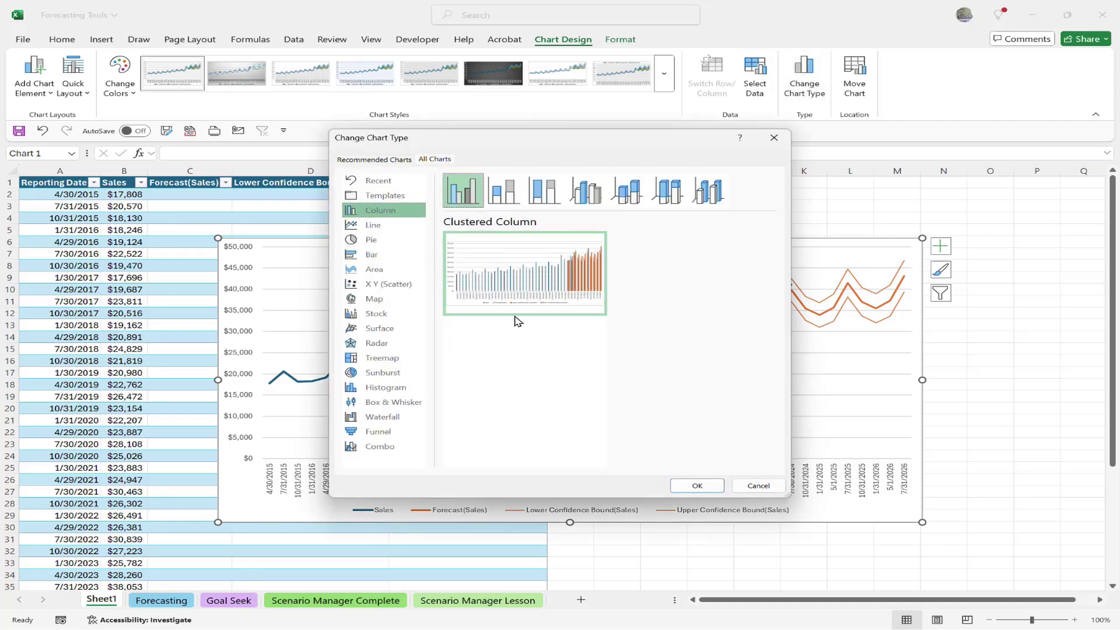
mouse_move(555, 283)
click(592, 200)
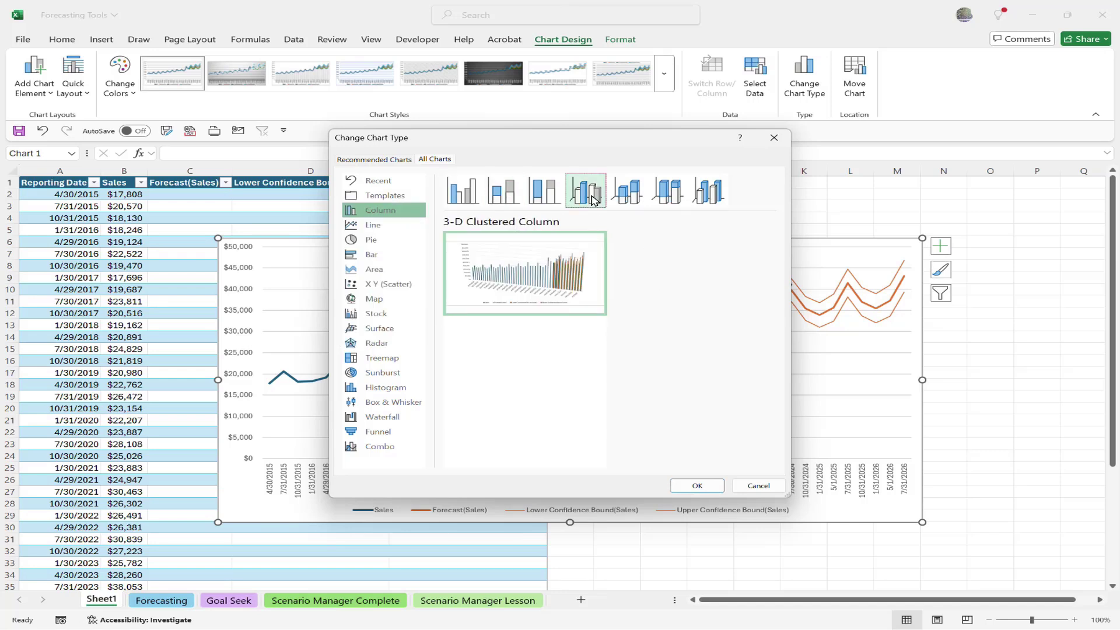
click(628, 193)
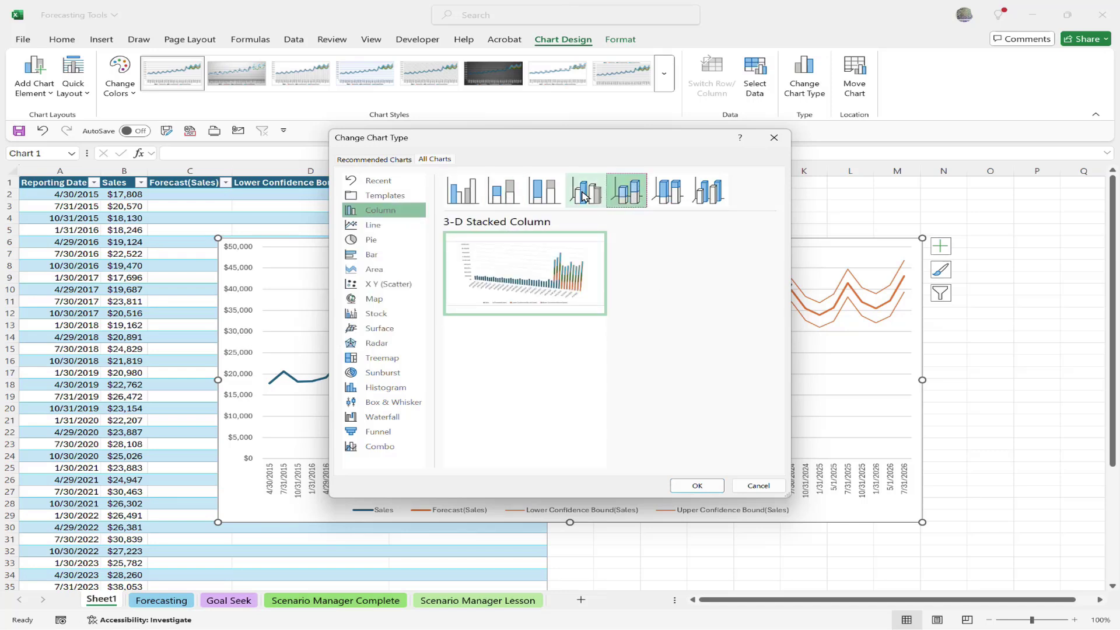
click(586, 196)
Change the forecast chart's type to Line with Markers.
click(374, 226)
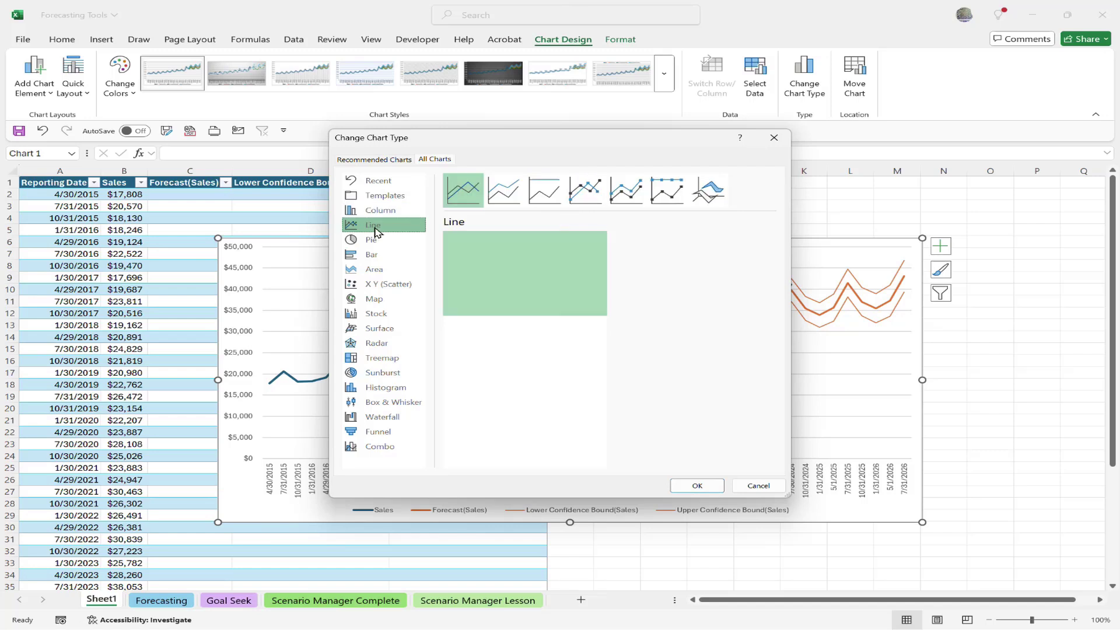
click(585, 196)
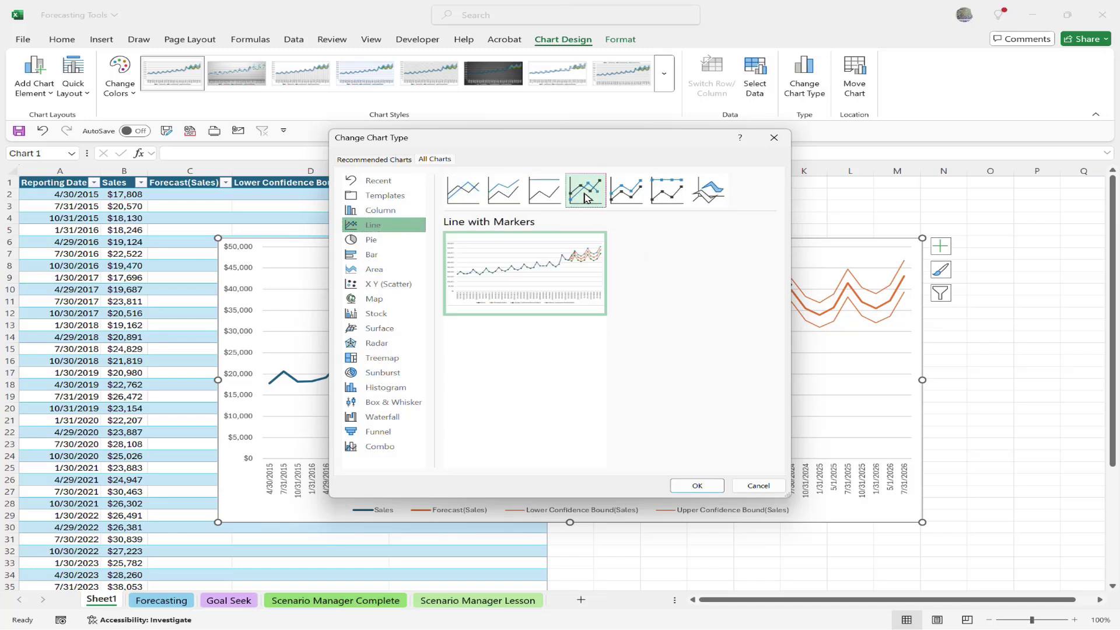
mouse_move(492, 276)
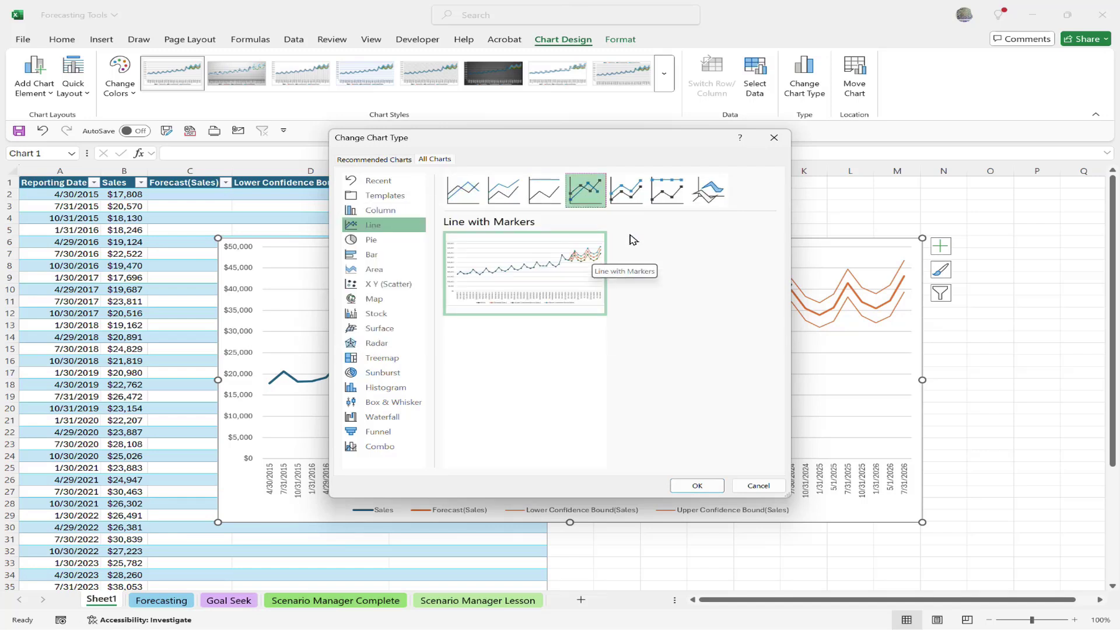
mouse_move(572, 268)
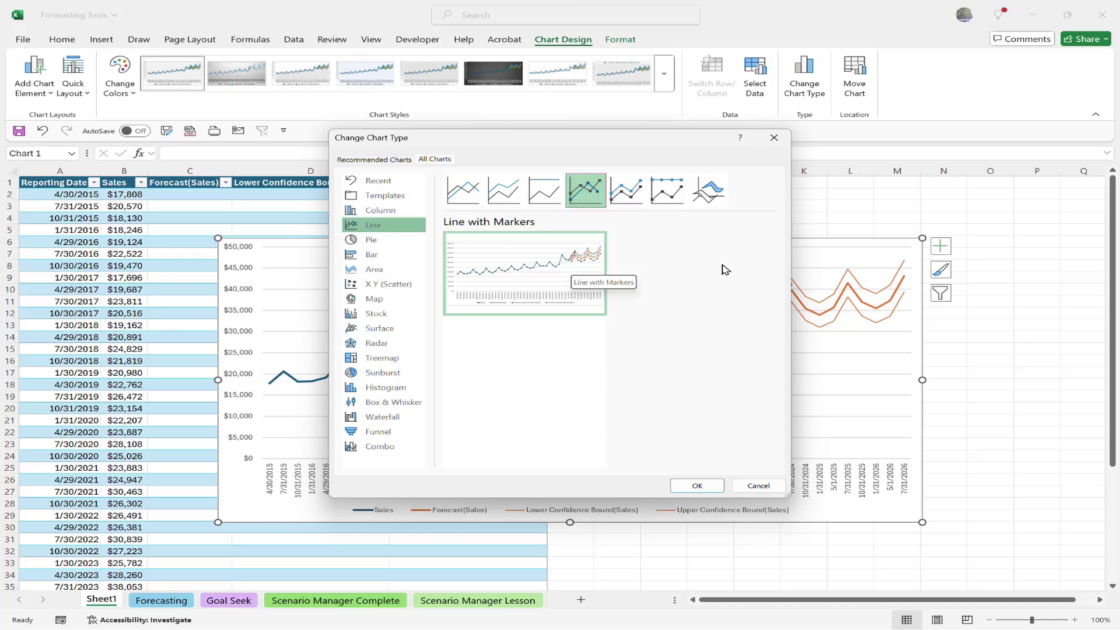
click(697, 486)
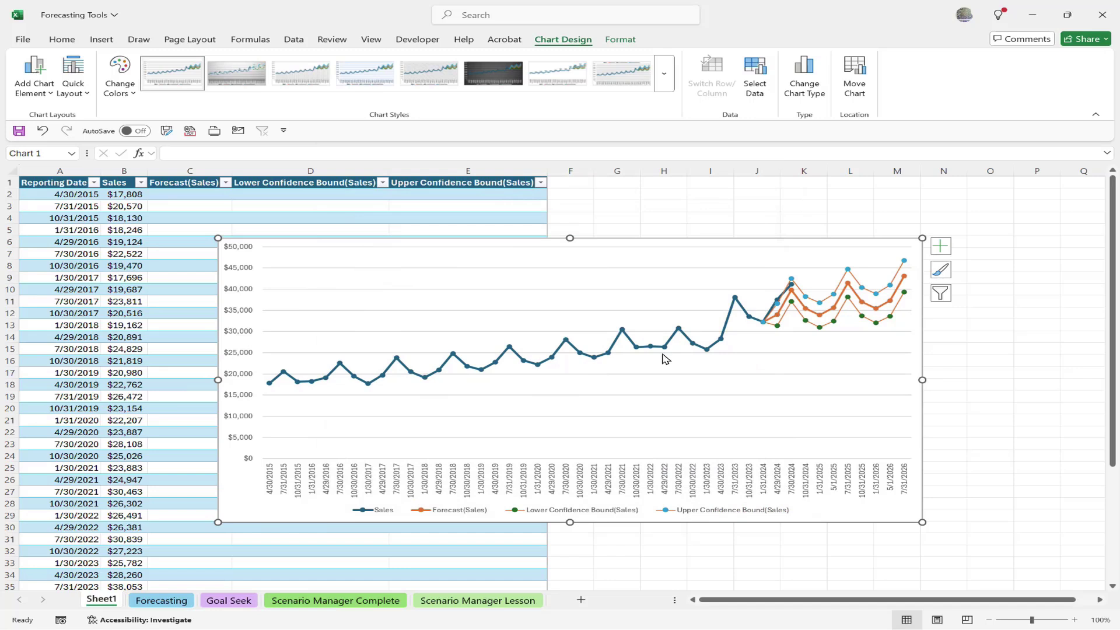
Set the outline of the chart's Sales series to the green theme color and deselect the series.
click(615, 341)
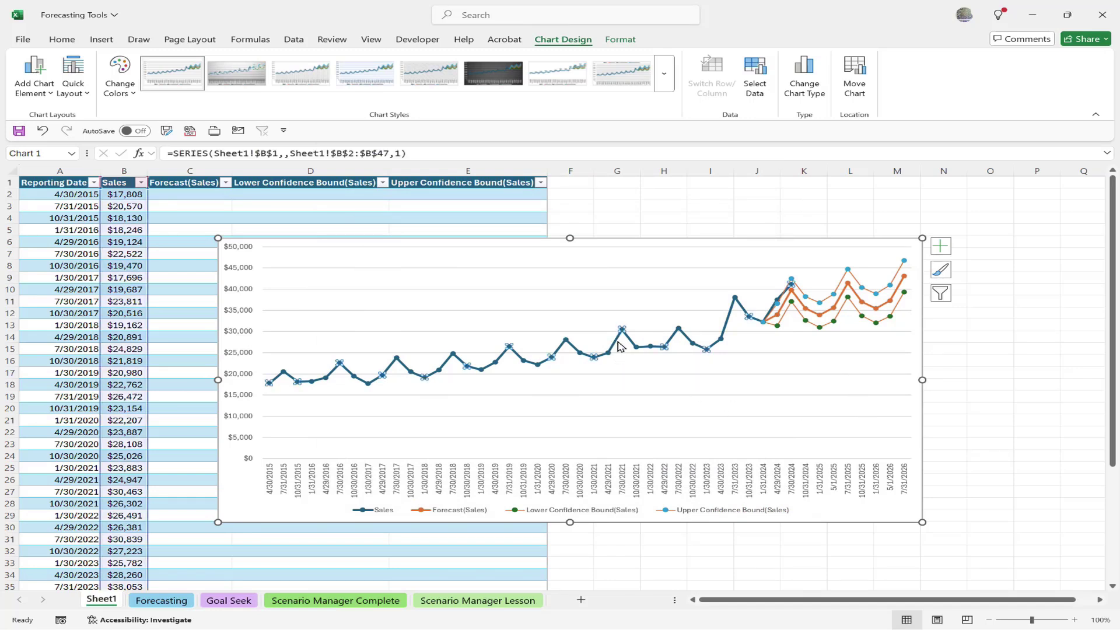
click(621, 41)
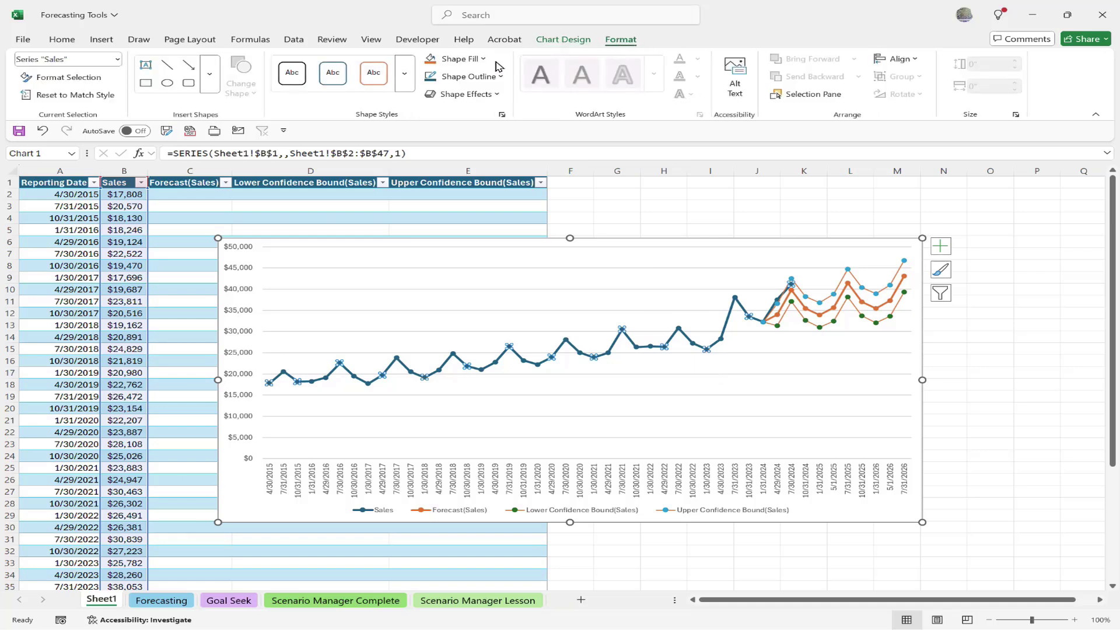
click(497, 82)
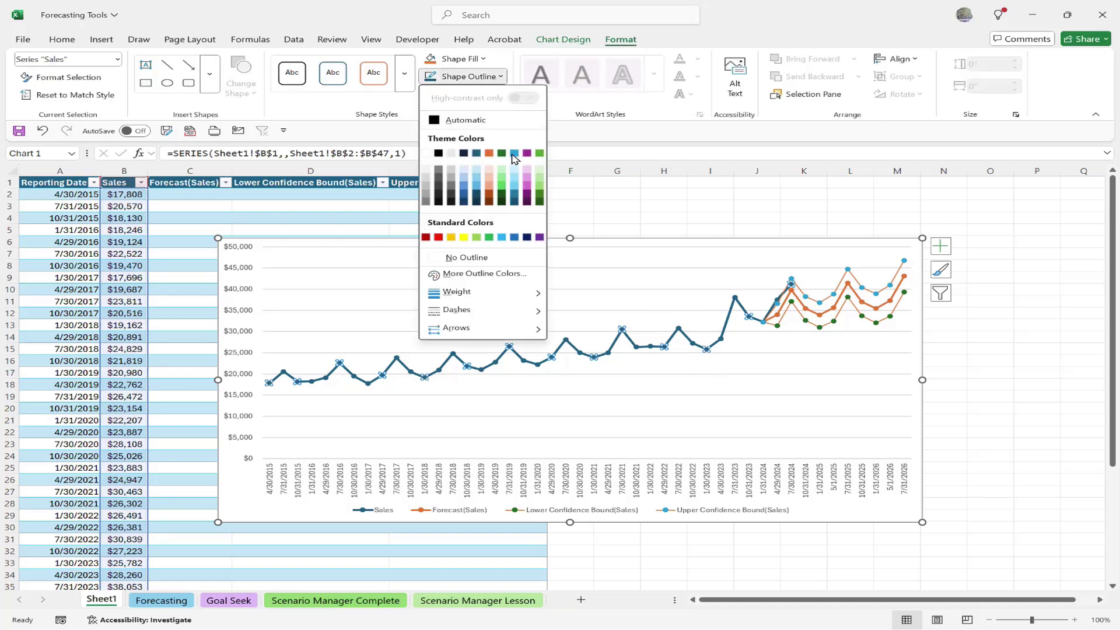
click(502, 154)
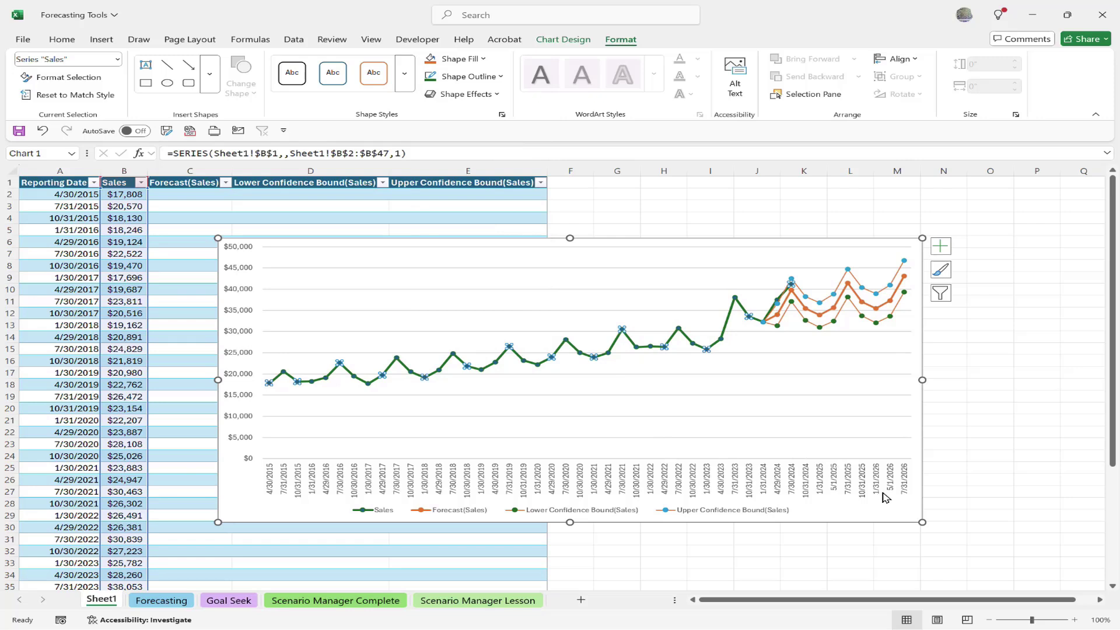
click(894, 517)
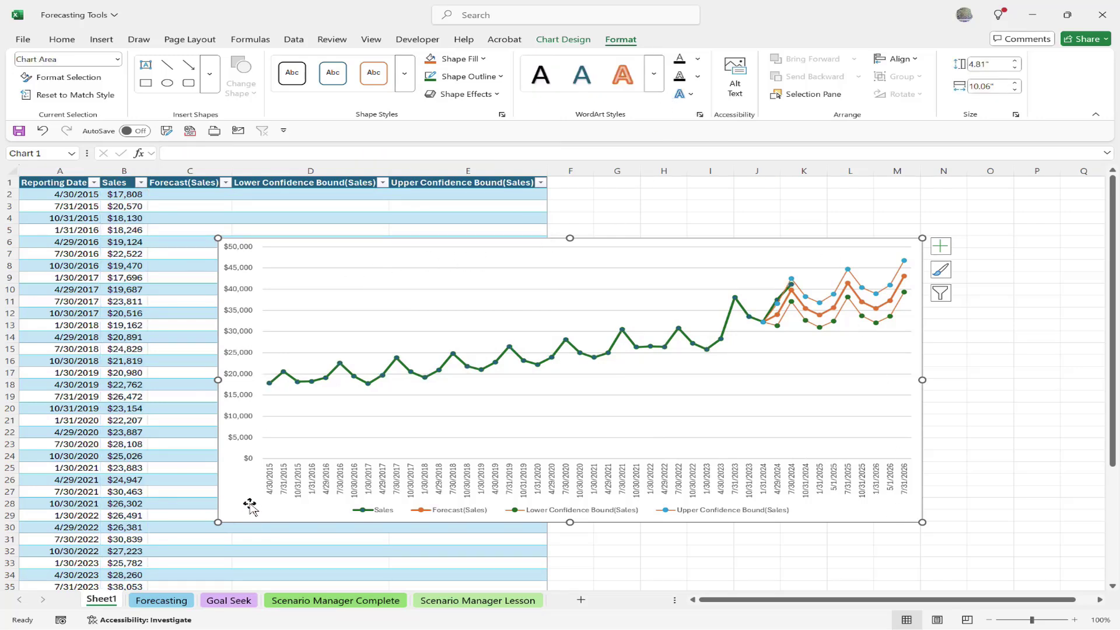
Open the Goal Seek sheet and inspect the cell references in the Profit formula in C8.
click(564, 41)
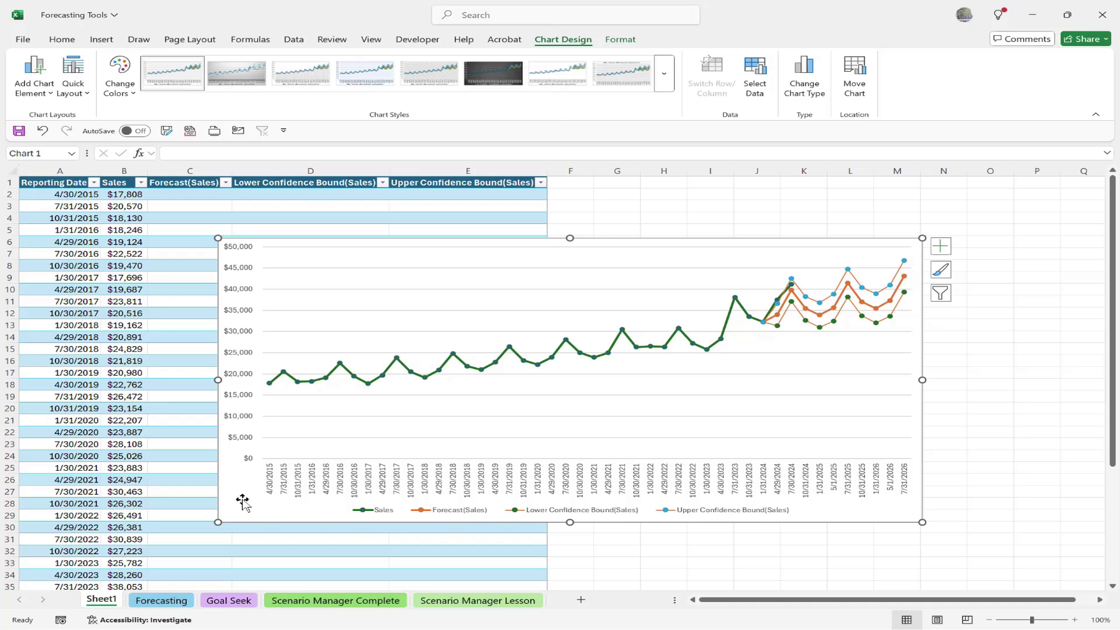
click(231, 604)
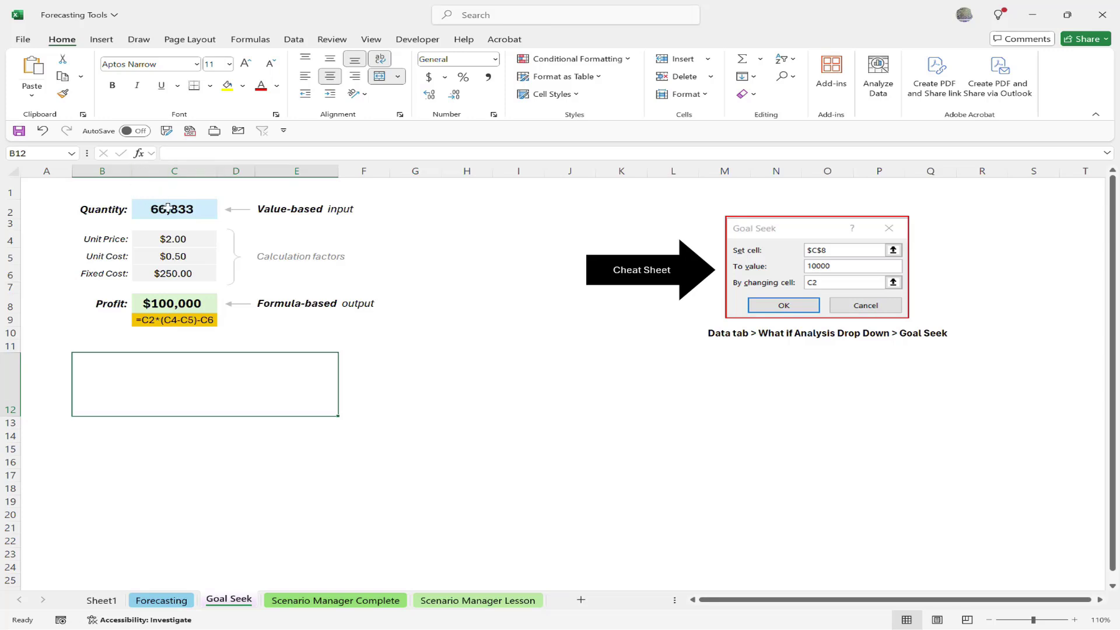
click(174, 305)
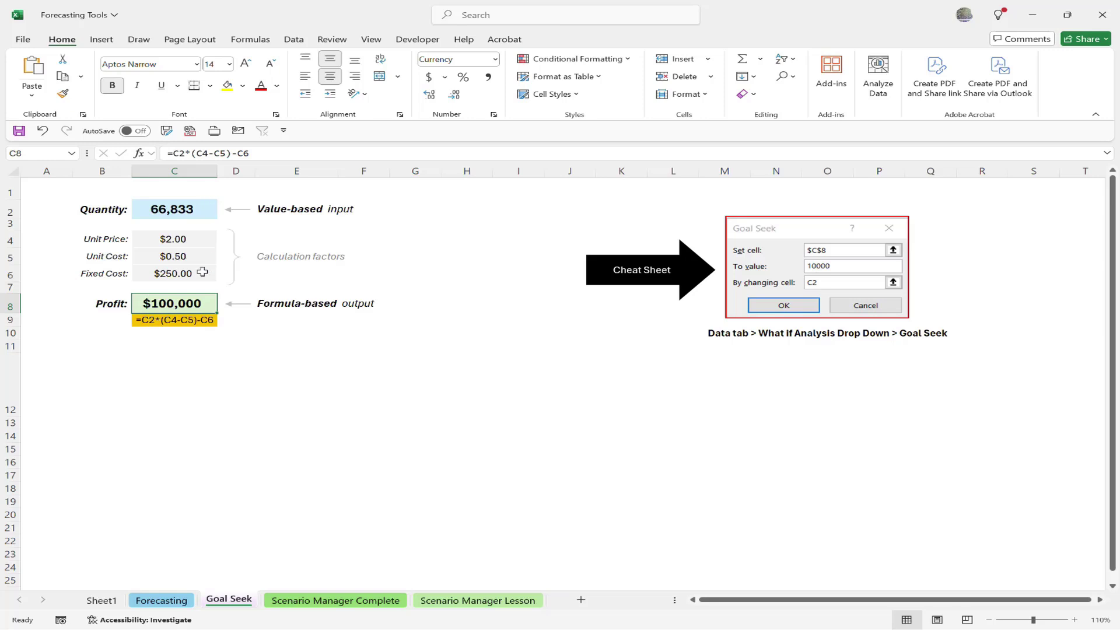
click(180, 153)
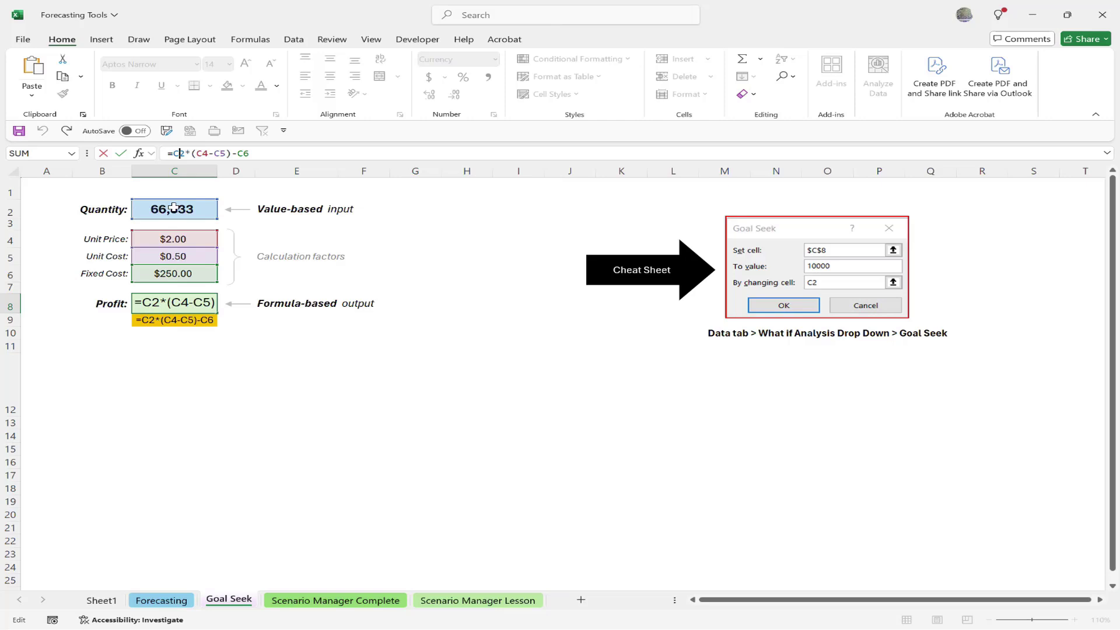
key(Return)
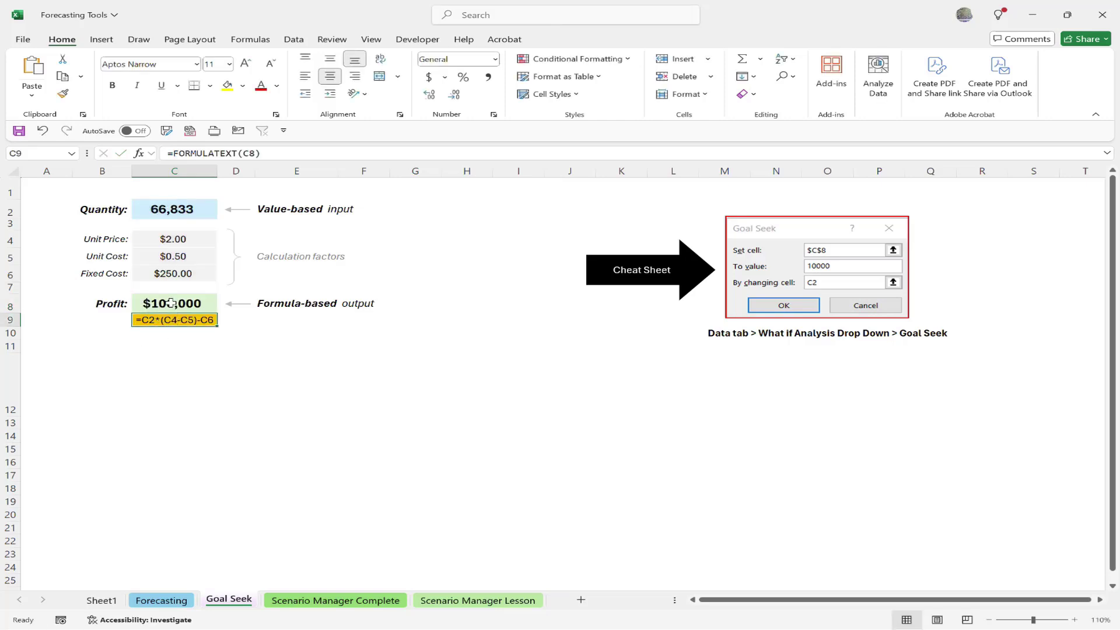
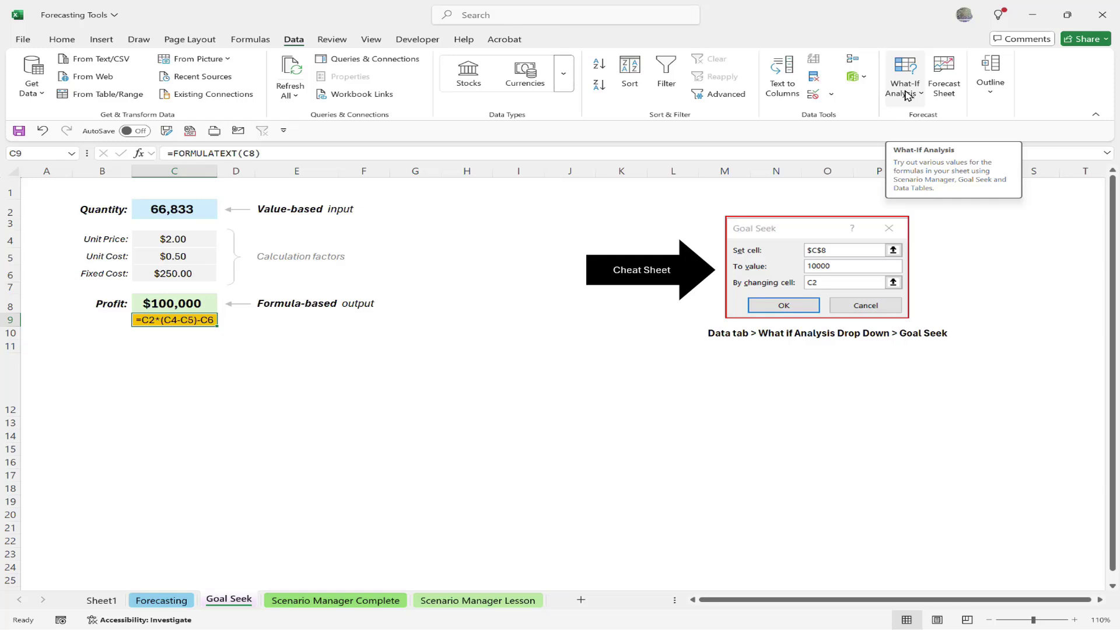
Run Goal Seek to bring Profit cell C8 to 500000 by changing Quantity cell C2, and accept the solution.
click(907, 95)
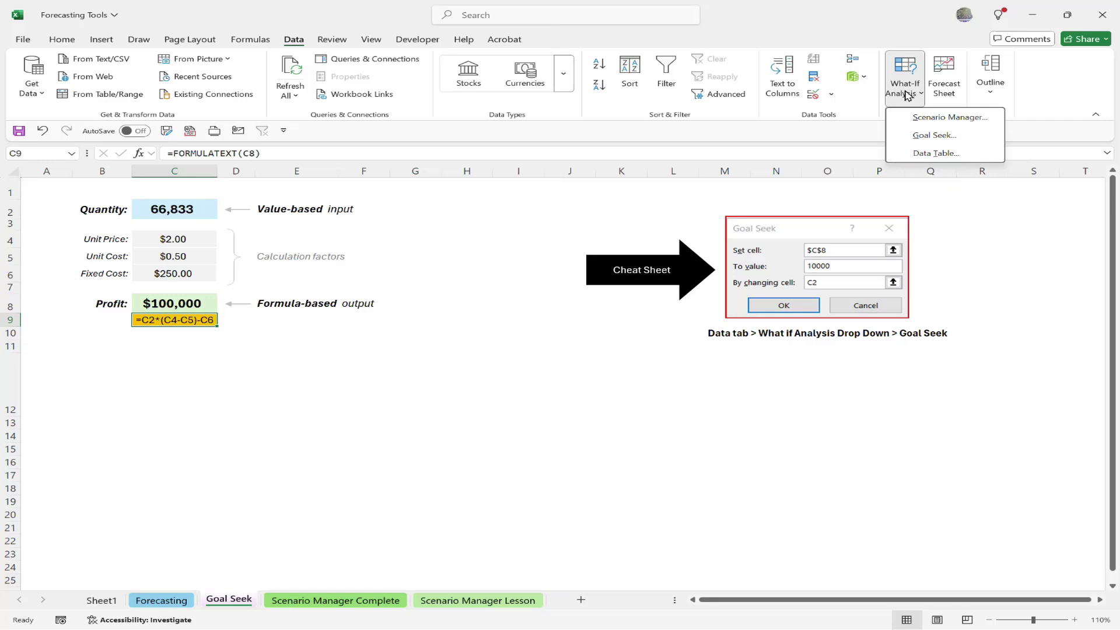
click(935, 135)
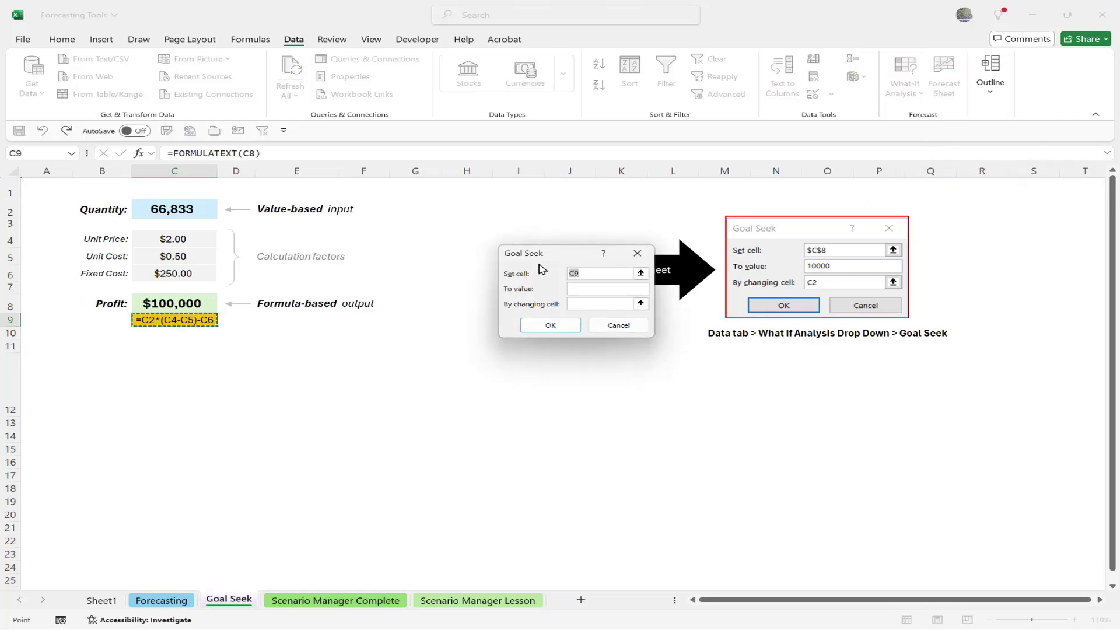
drag(561, 252, 503, 245)
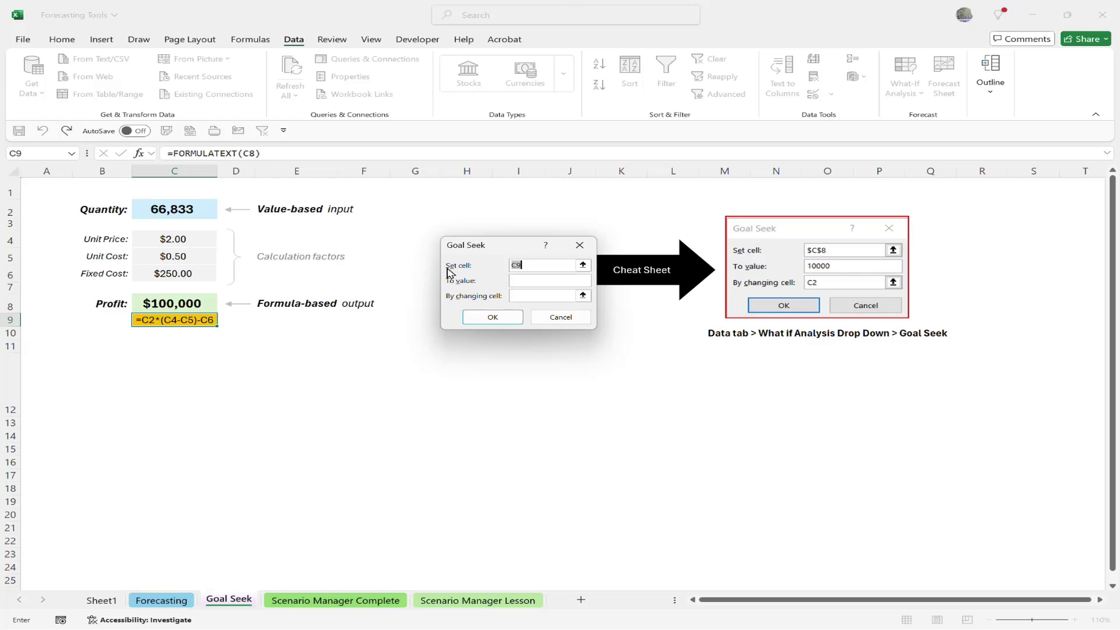
click(168, 302)
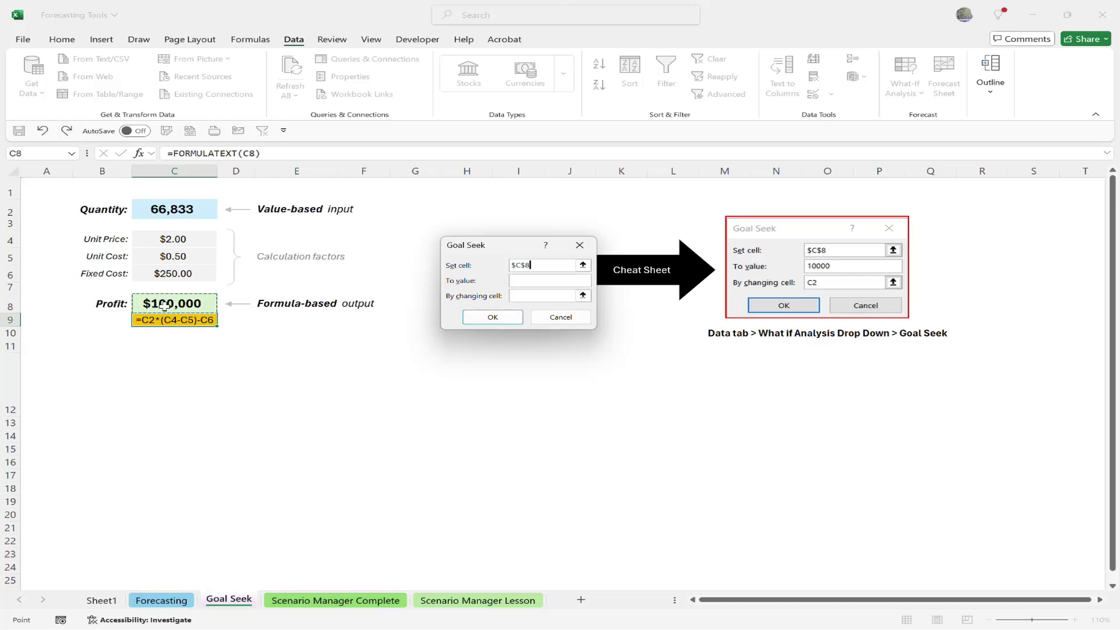
click(531, 281)
text(500000)
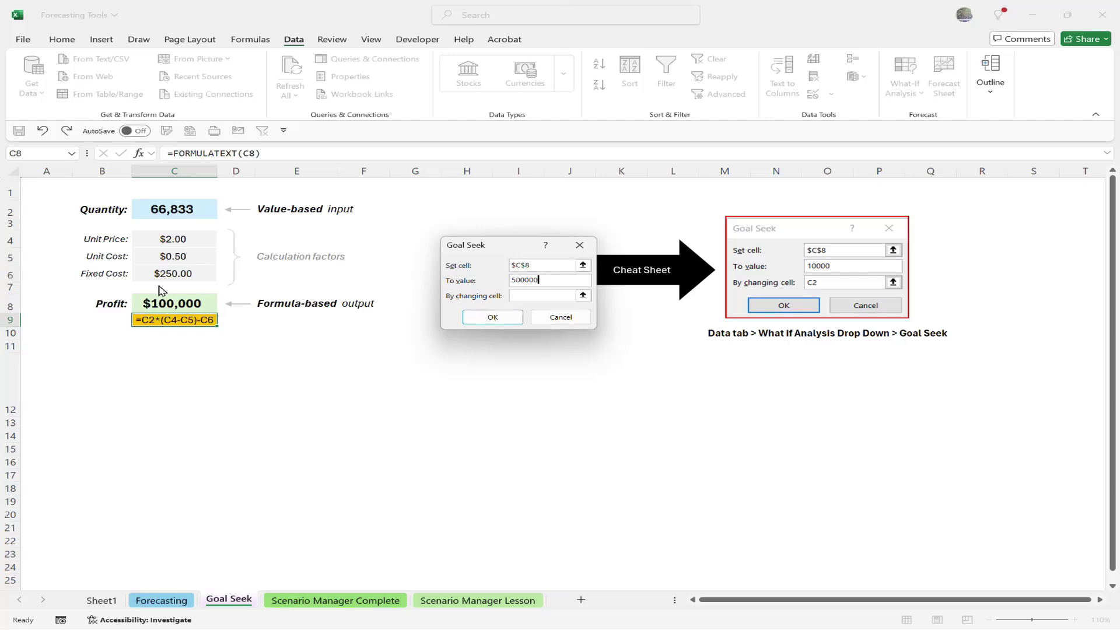
click(528, 296)
click(178, 206)
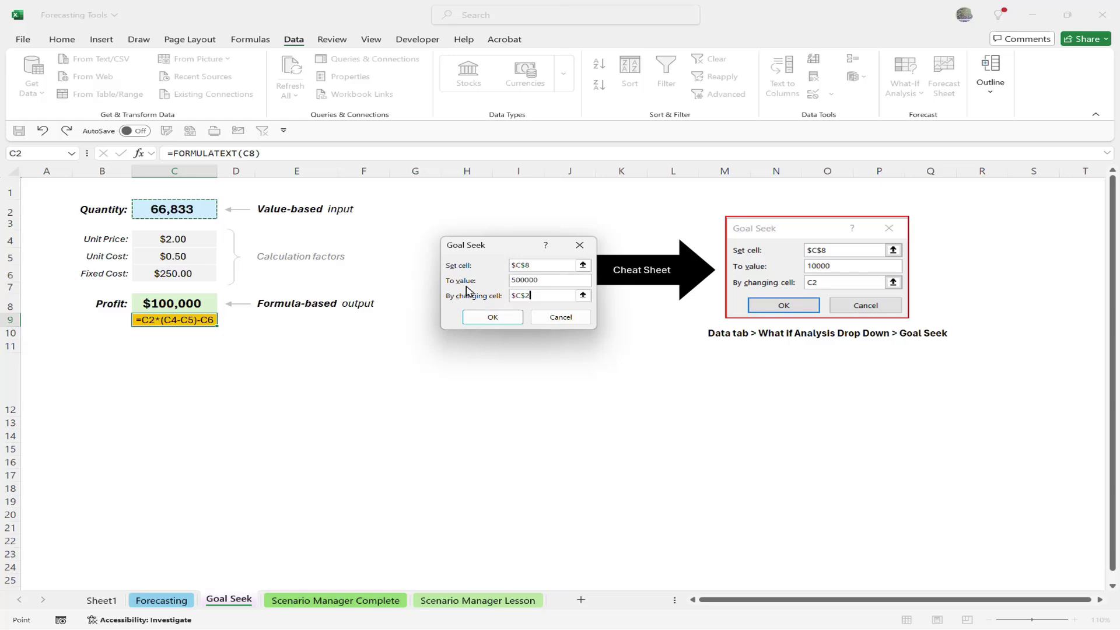
click(496, 318)
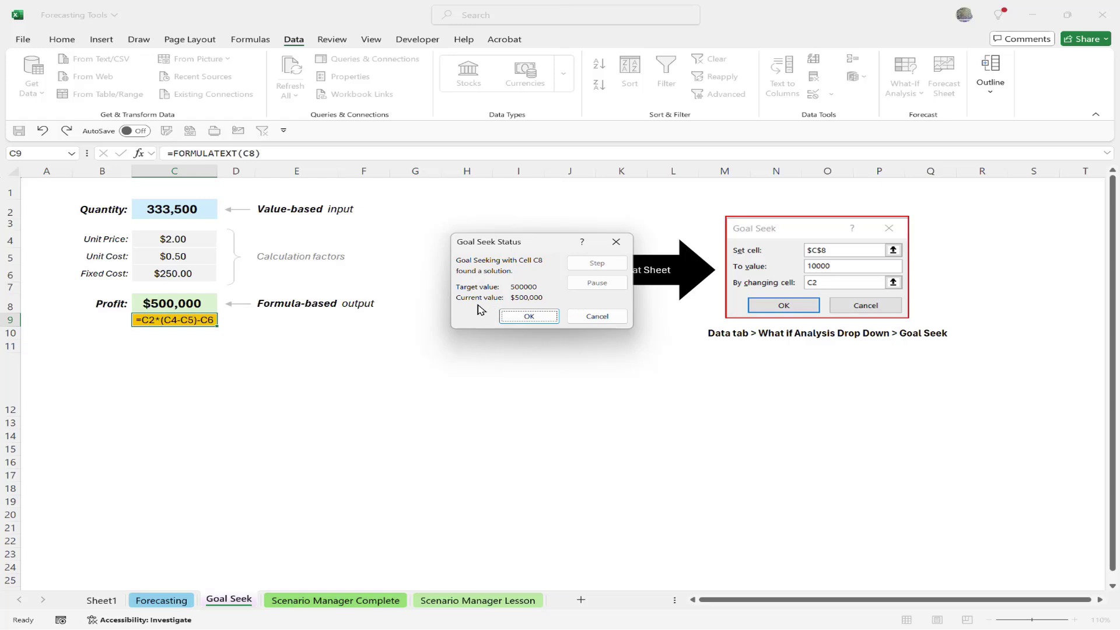
click(532, 318)
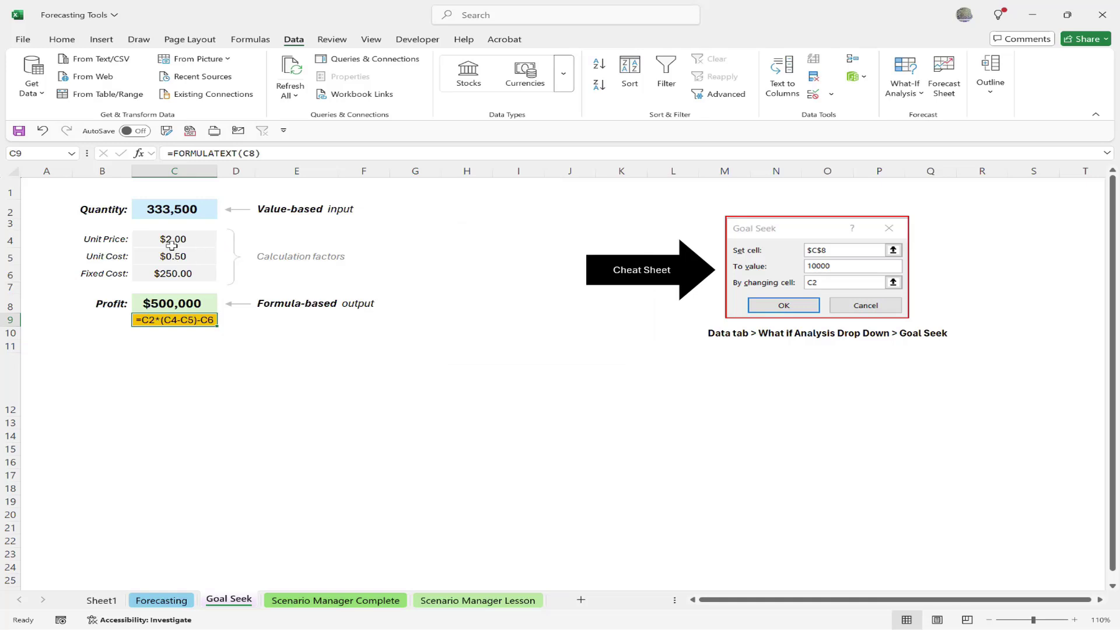
Set the Unit Price in C4 to 2.50 and select the Profit cell to check the result.
click(198, 239)
text(2.50)
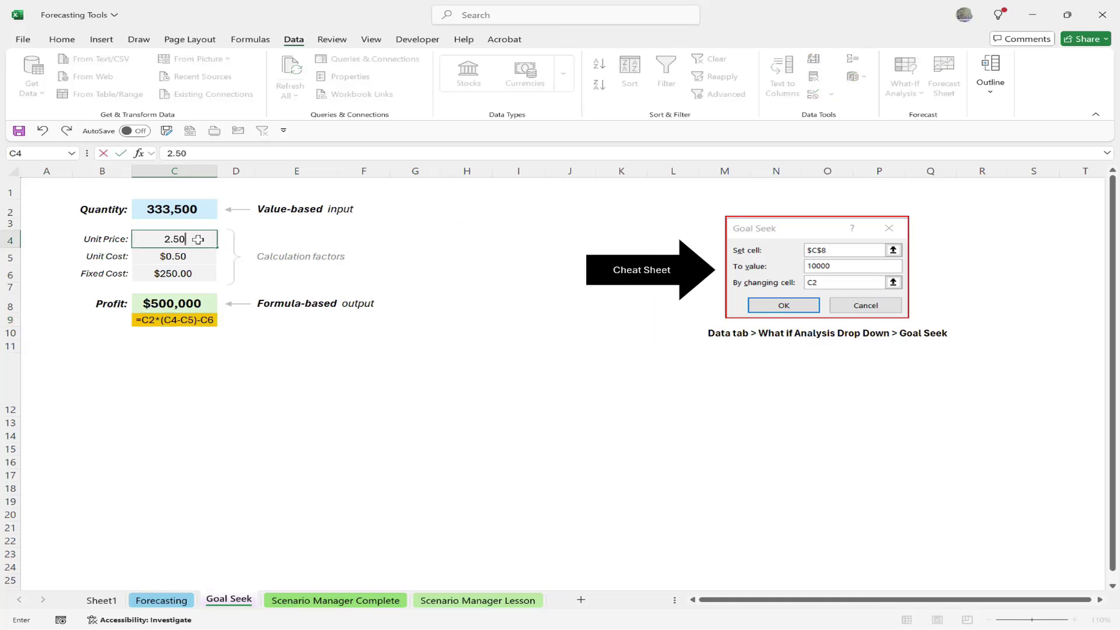
key(Return)
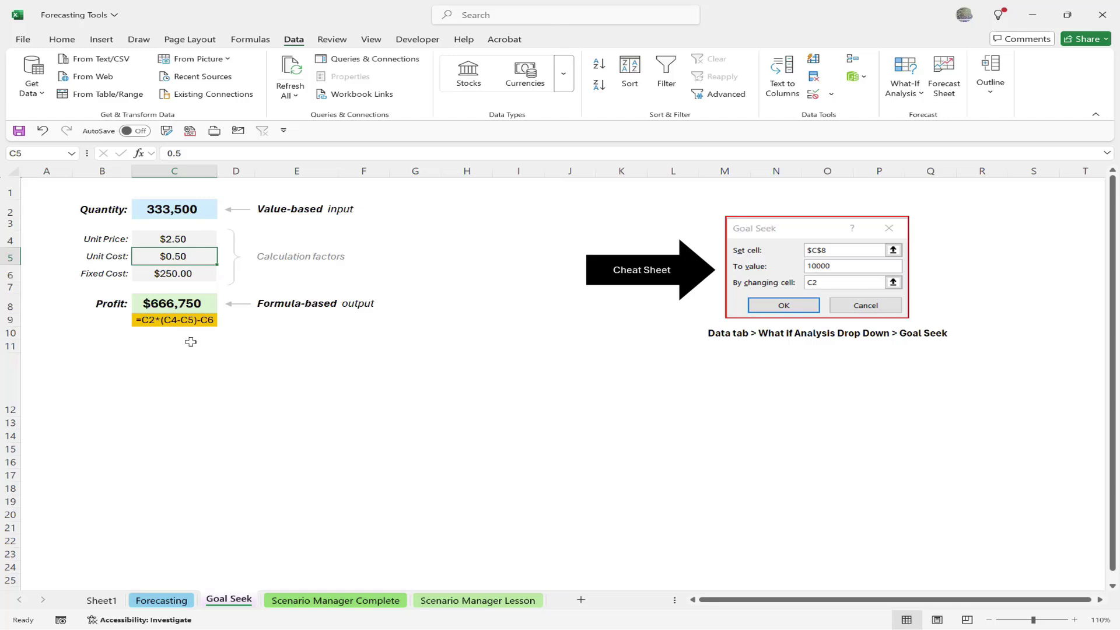
click(170, 297)
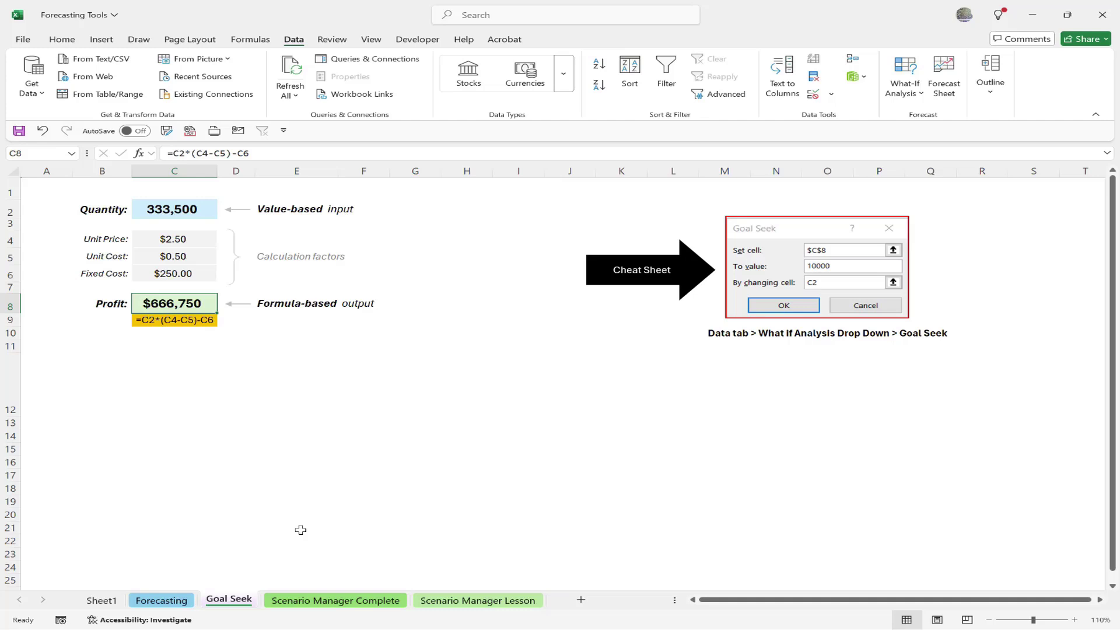
On the Scenario Manager Complete sheet, open Scenario Manager and review the changing cells and values of the "20%, 4%, 30" scenario.
click(327, 600)
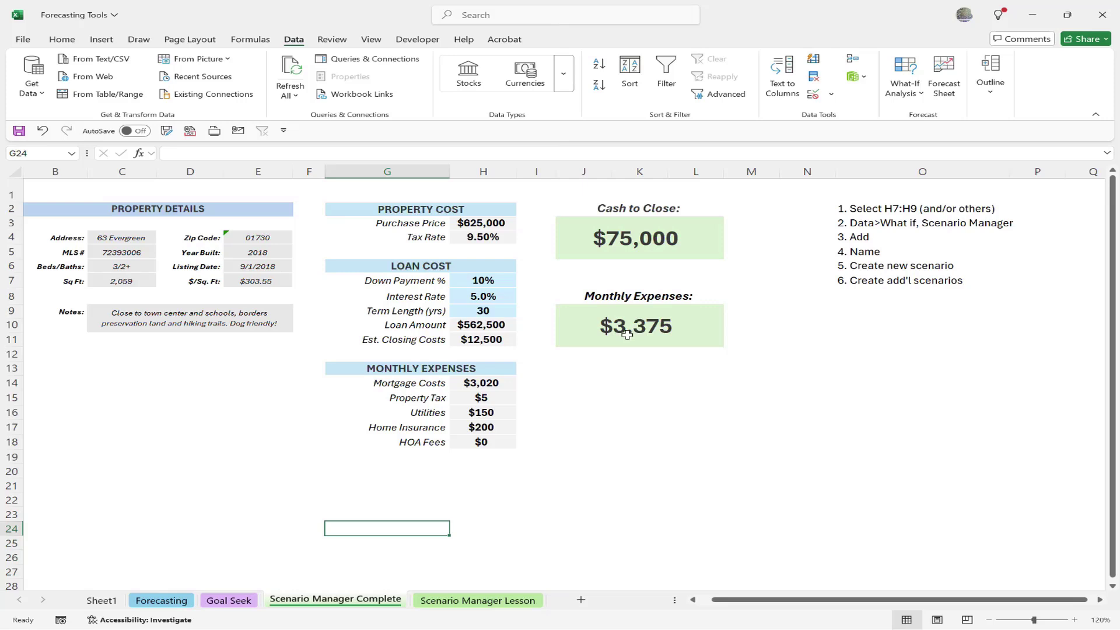
click(904, 97)
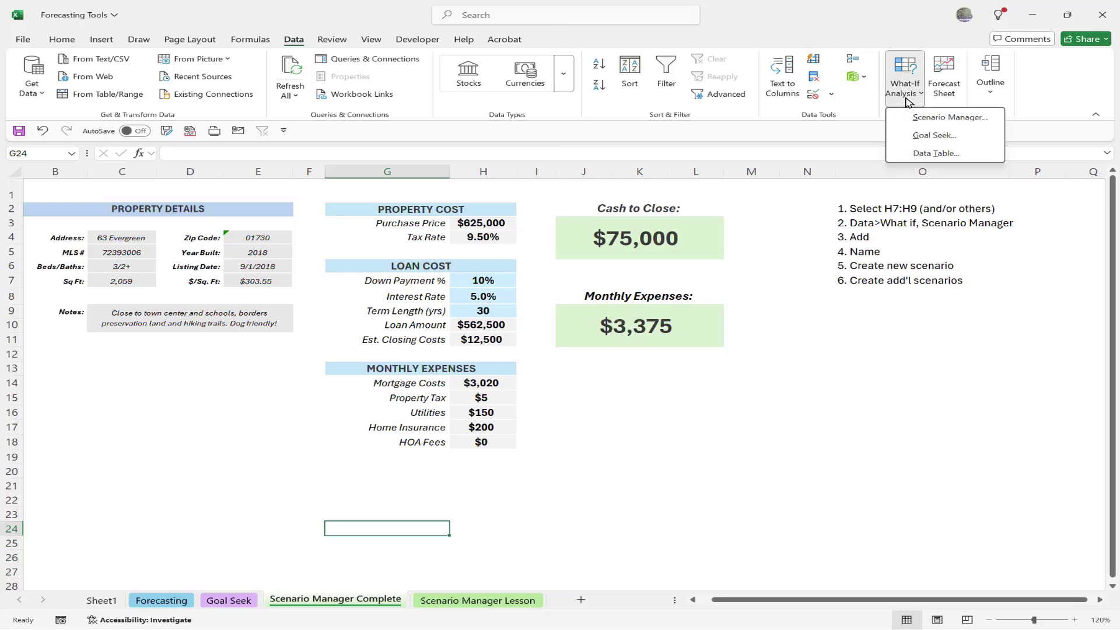
click(927, 120)
drag(524, 179, 780, 155)
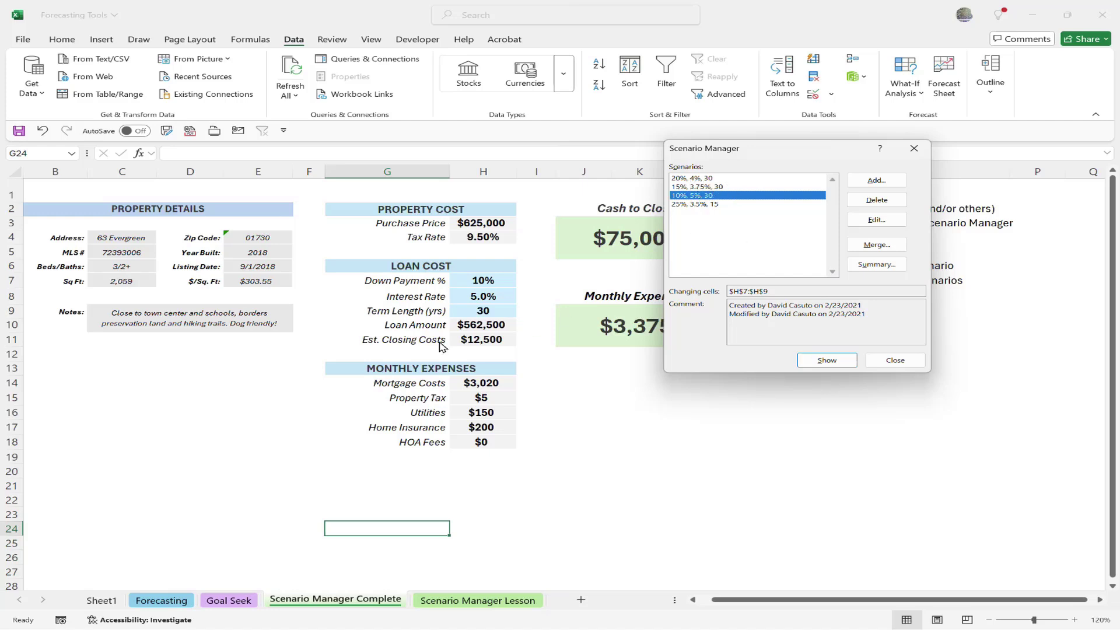
click(695, 178)
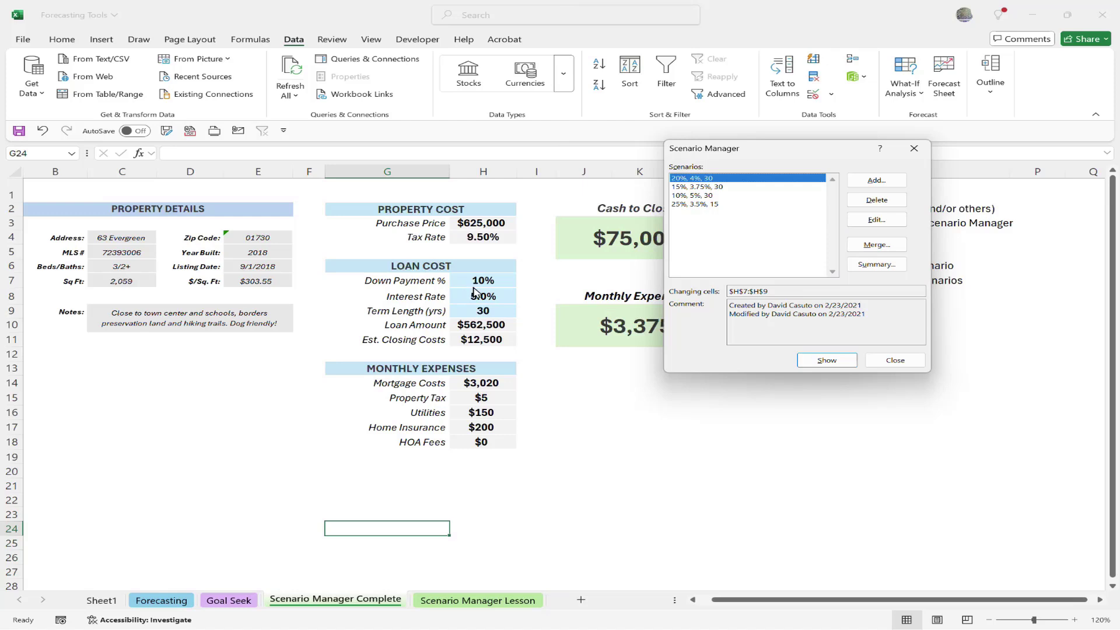
click(875, 225)
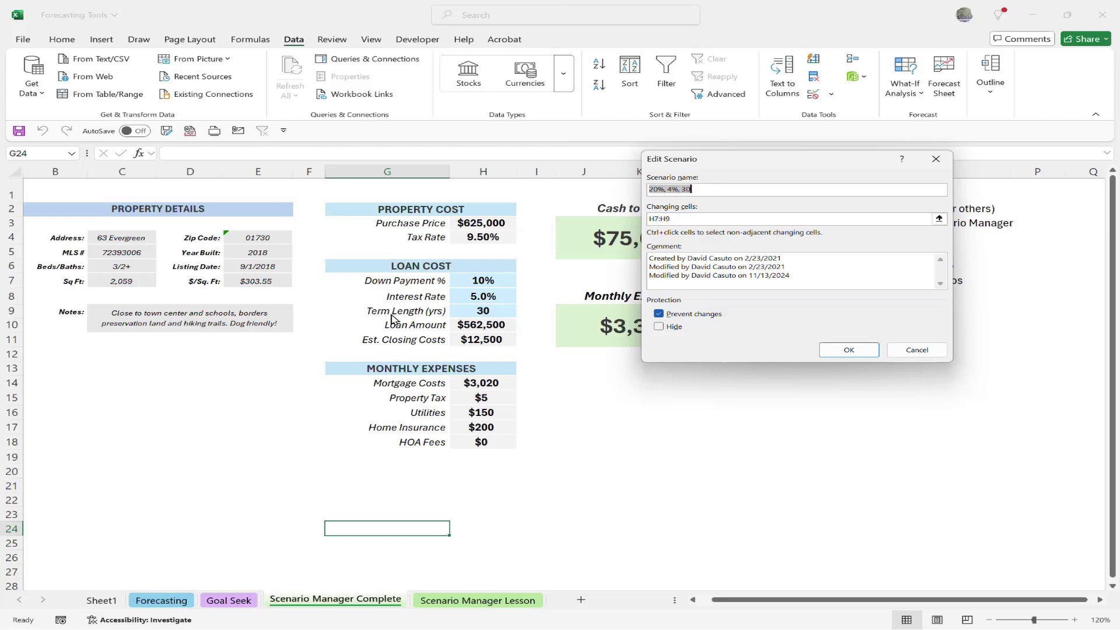
click(835, 352)
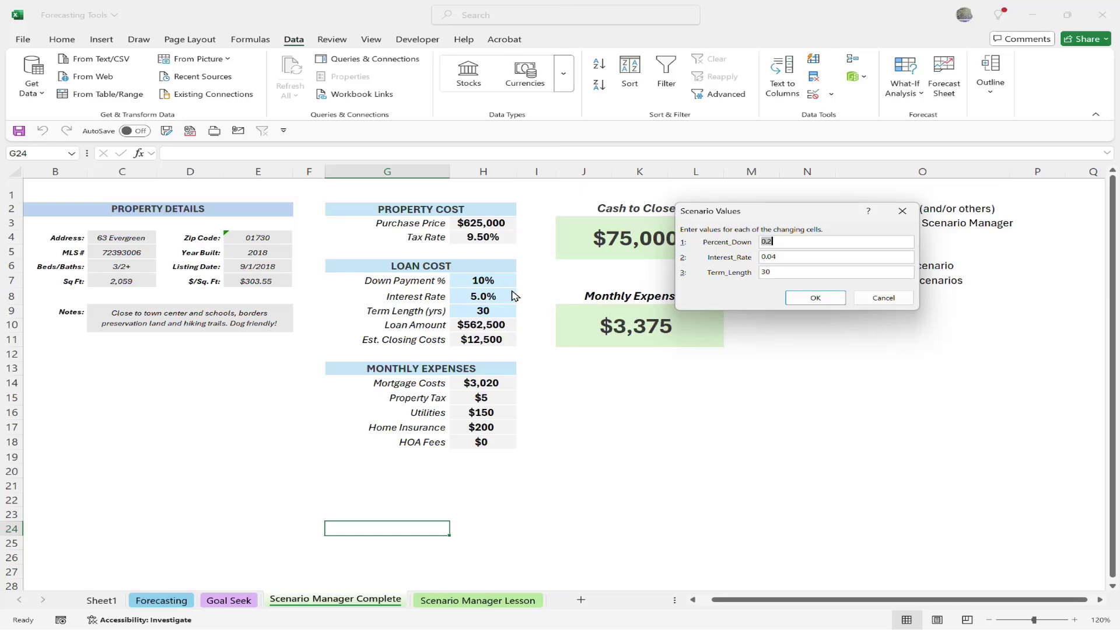
click(816, 299)
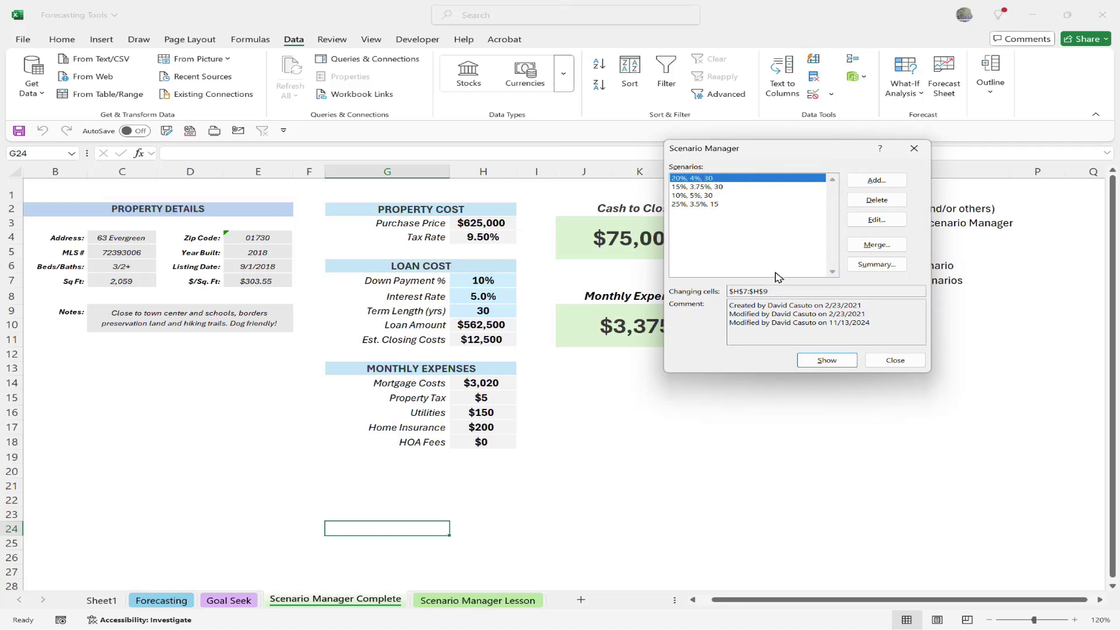
Show all four saved loan scenarios in list order, from "20%, 4%, 30" to "25%, 3.5%, 15", and close Scenario Manager.
click(823, 361)
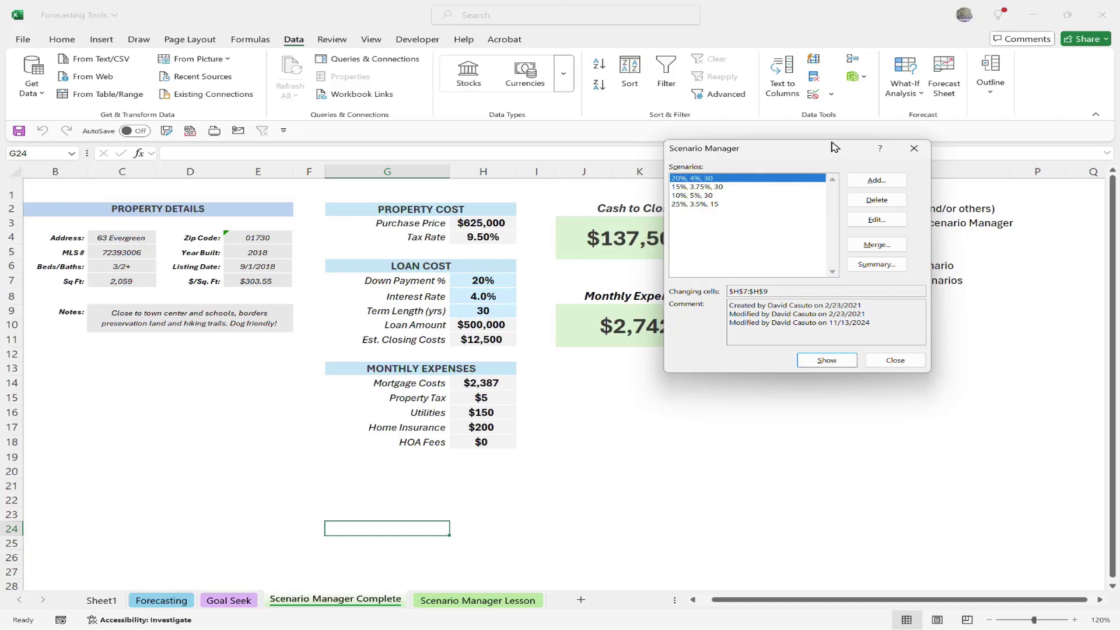
drag(835, 147, 953, 146)
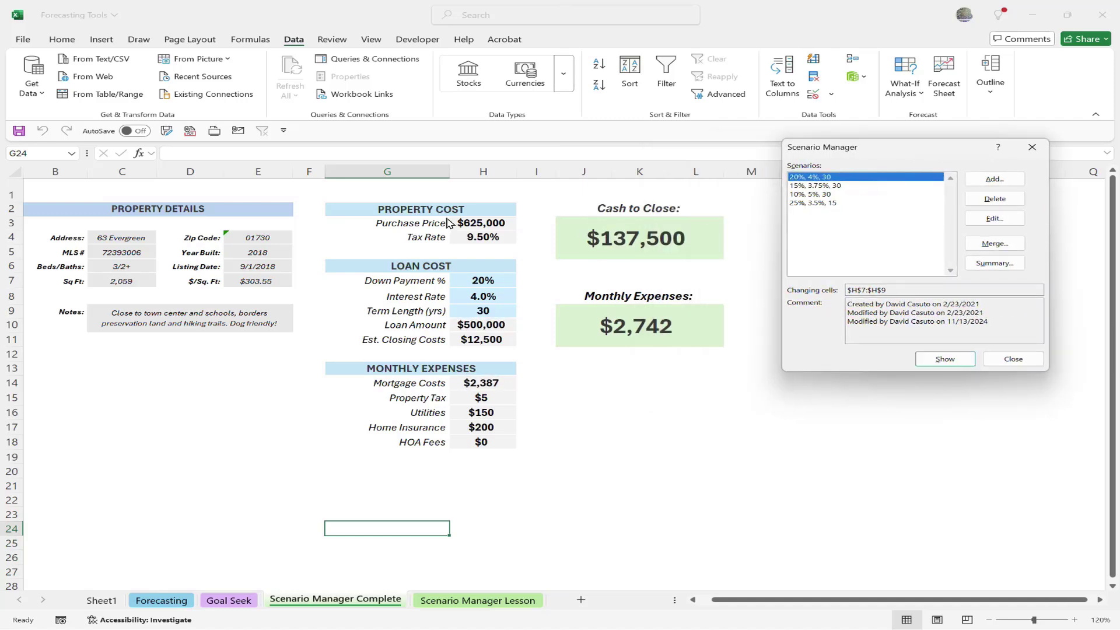
click(830, 186)
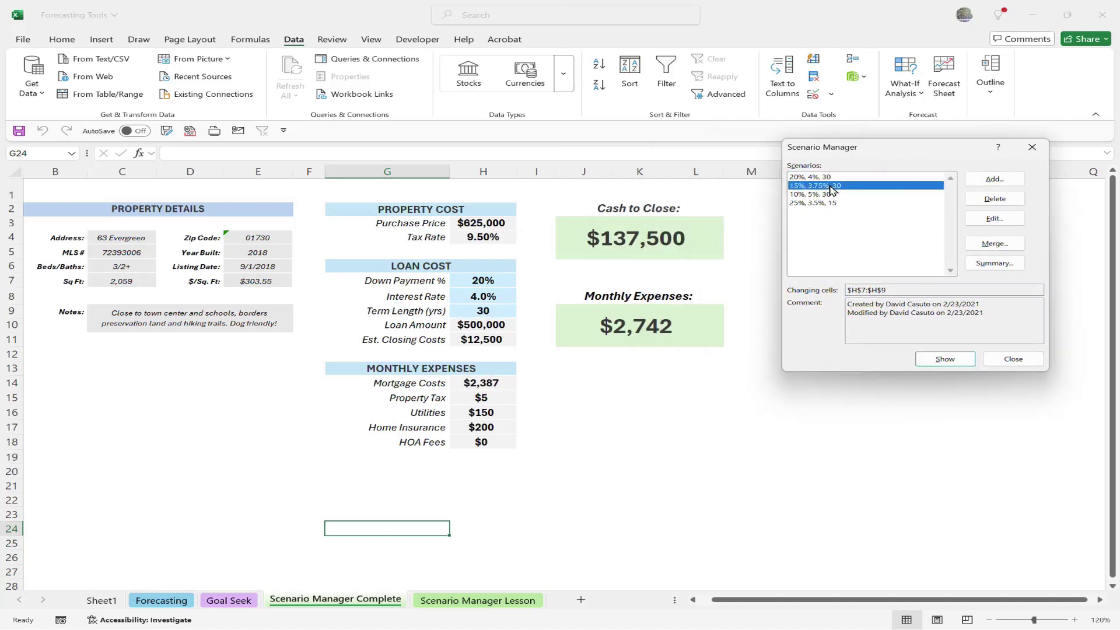
click(945, 360)
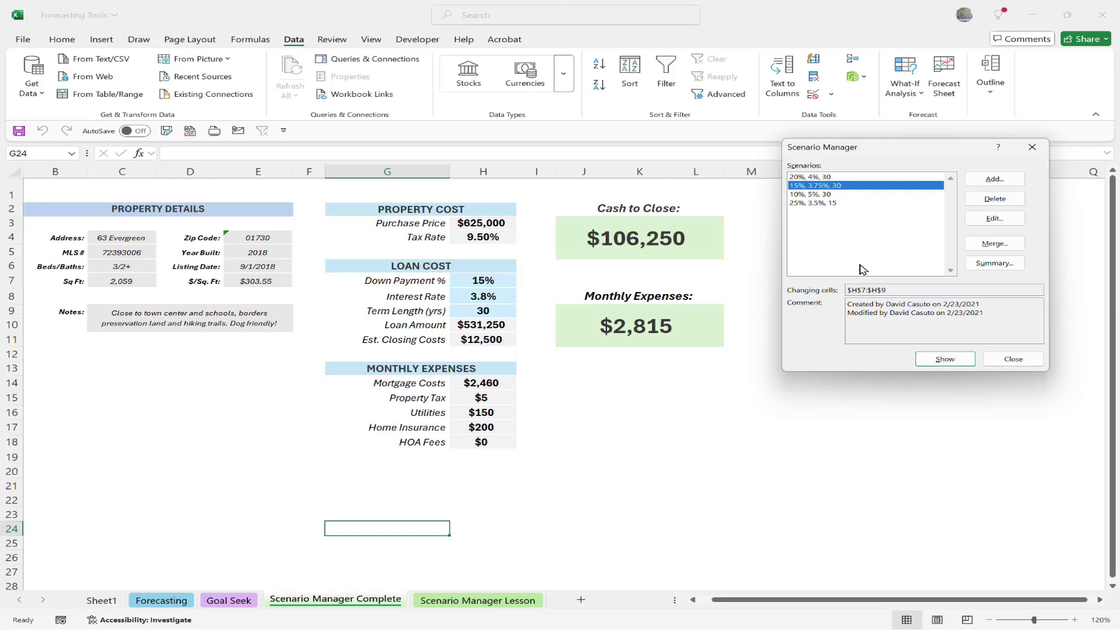
double_click(801, 195)
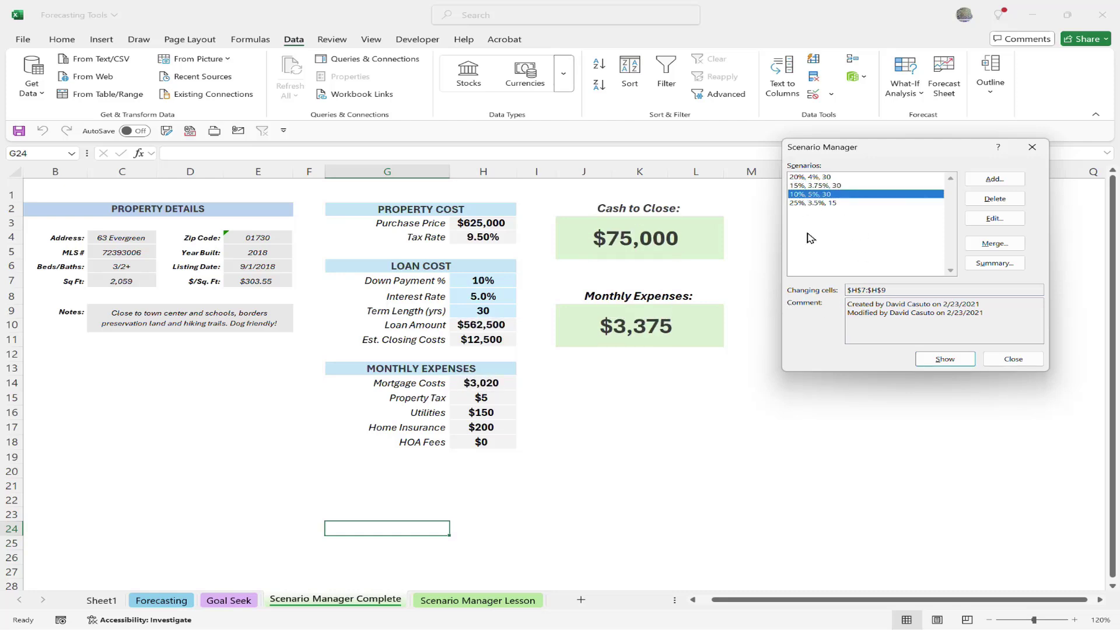
double_click(819, 203)
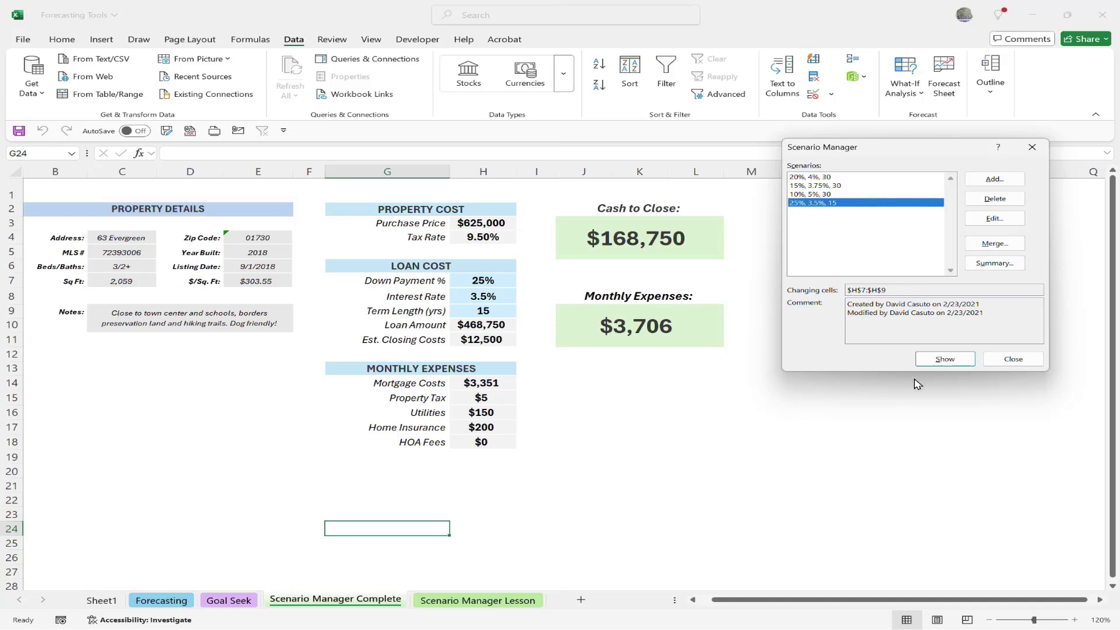
click(1013, 360)
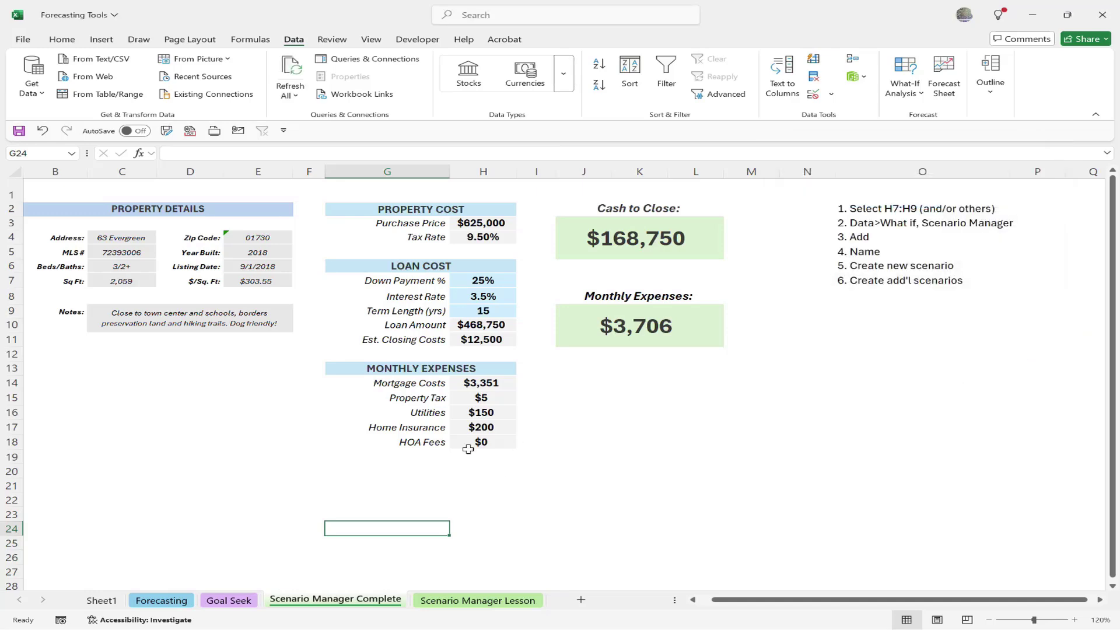
On the Scenario Manager Lesson sheet, widen the Name Box and check the names of the Down Payment % and Interest Rate cells.
click(467, 601)
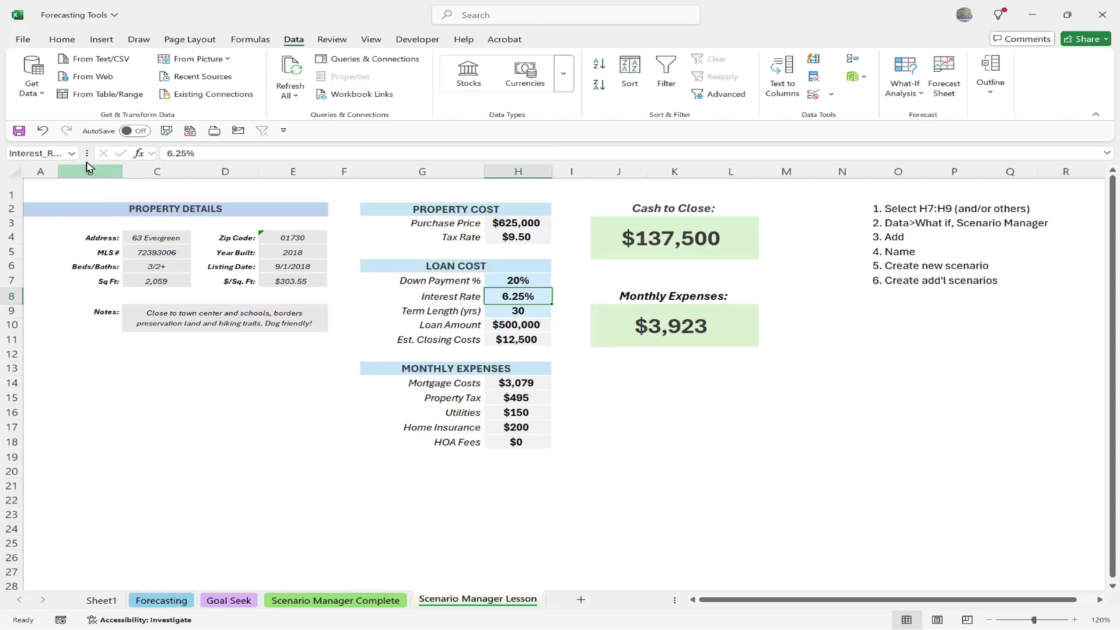
drag(85, 153, 155, 153)
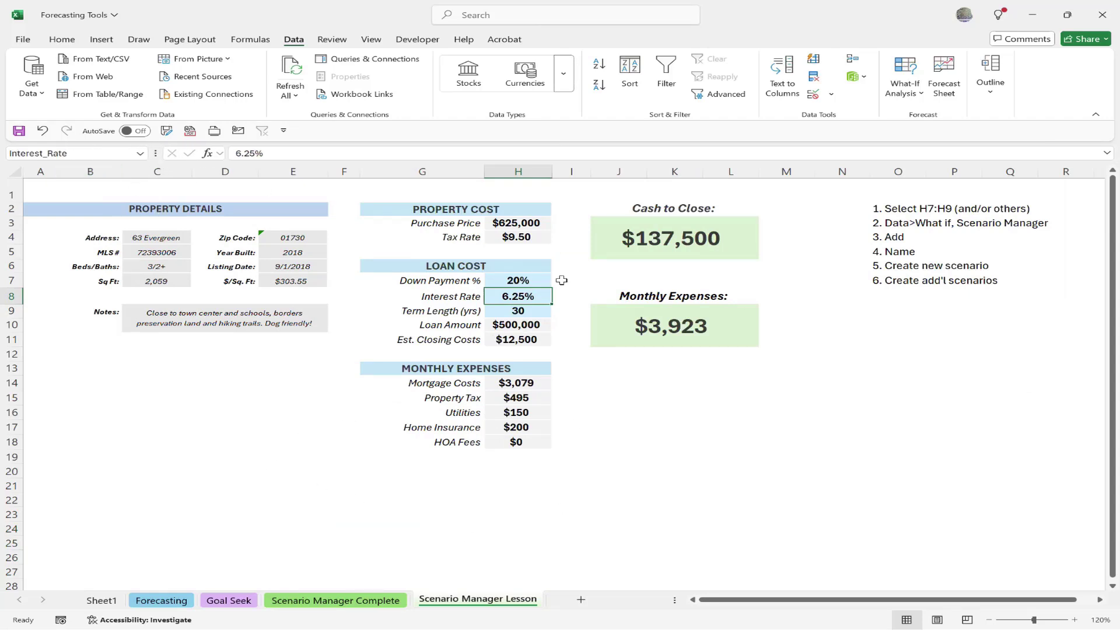
click(518, 281)
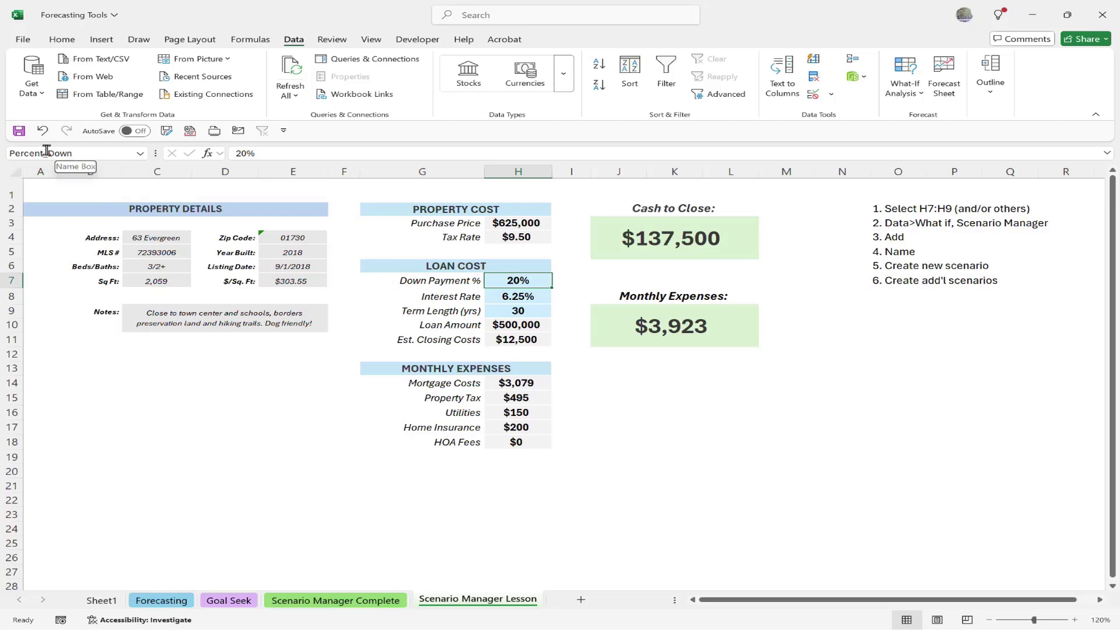
click(503, 297)
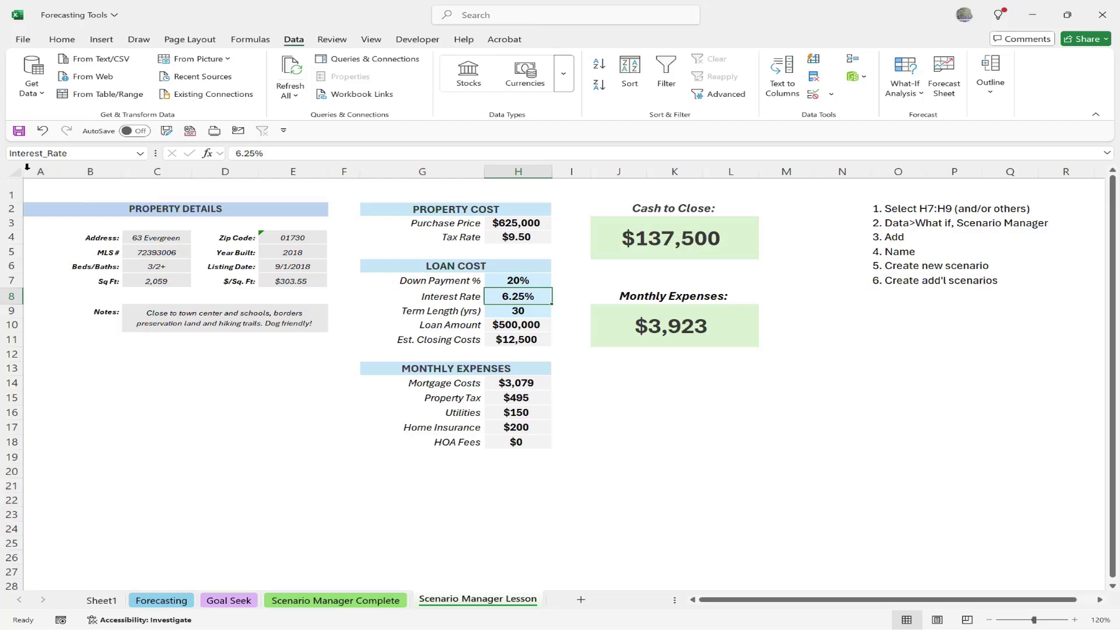
Check the name of the Term Length cell and name the Purchase Price cell H3 "Purchase_price".
click(518, 312)
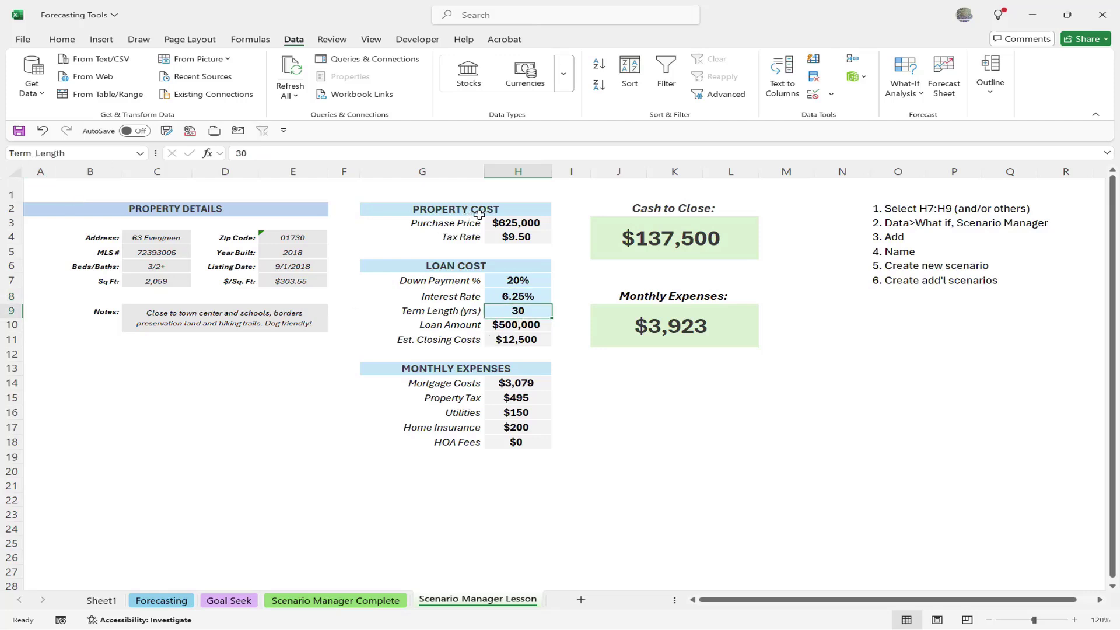
click(508, 223)
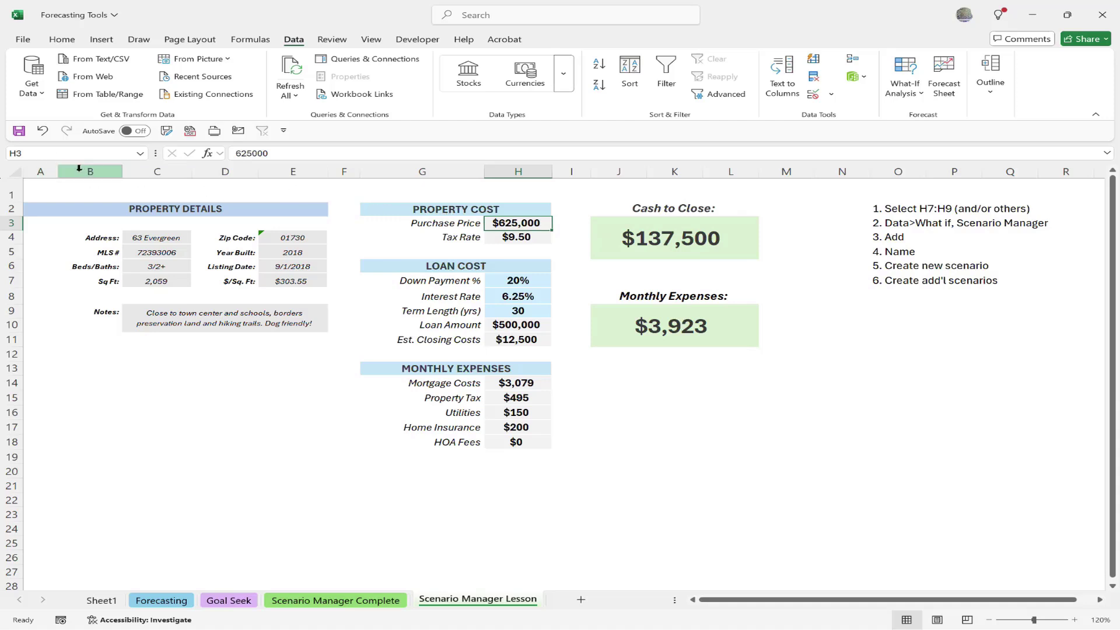
click(56, 154)
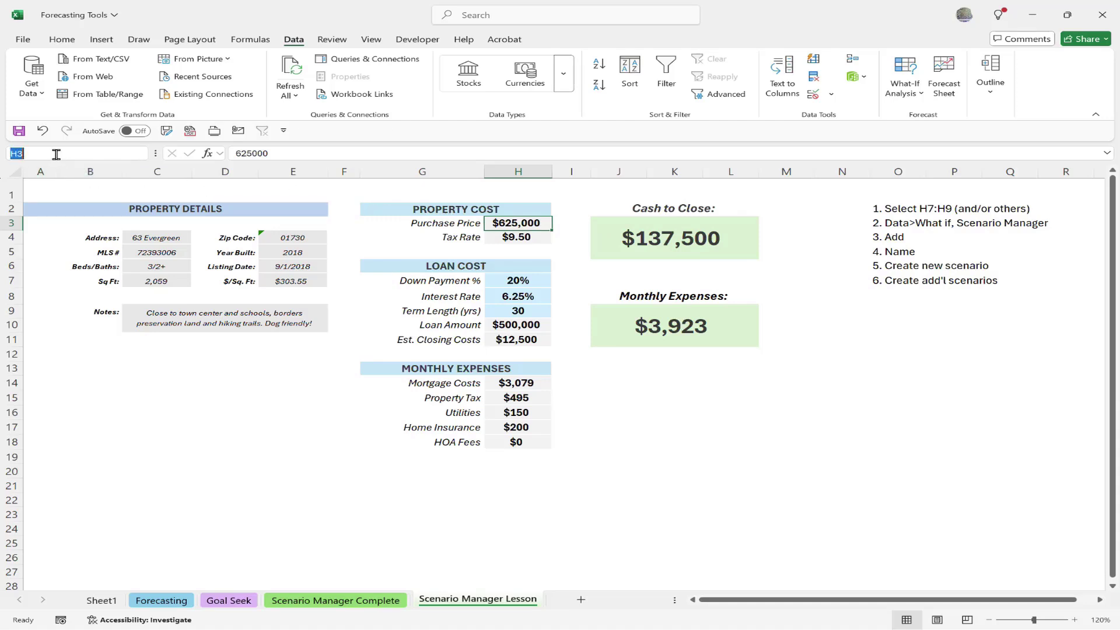
text(Purchase_price)
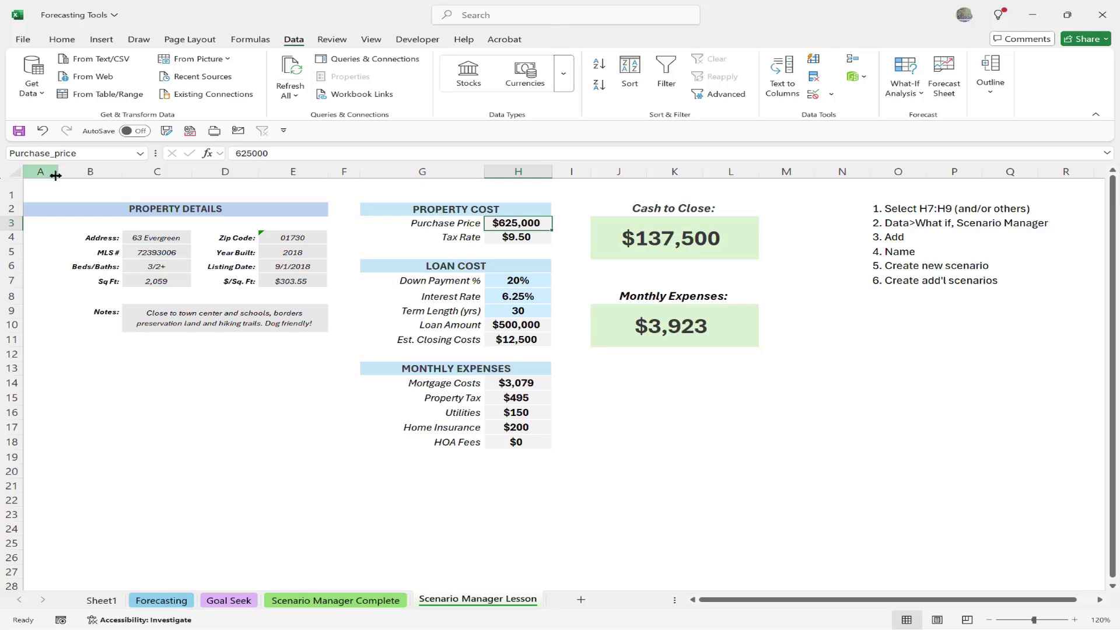
key(Return)
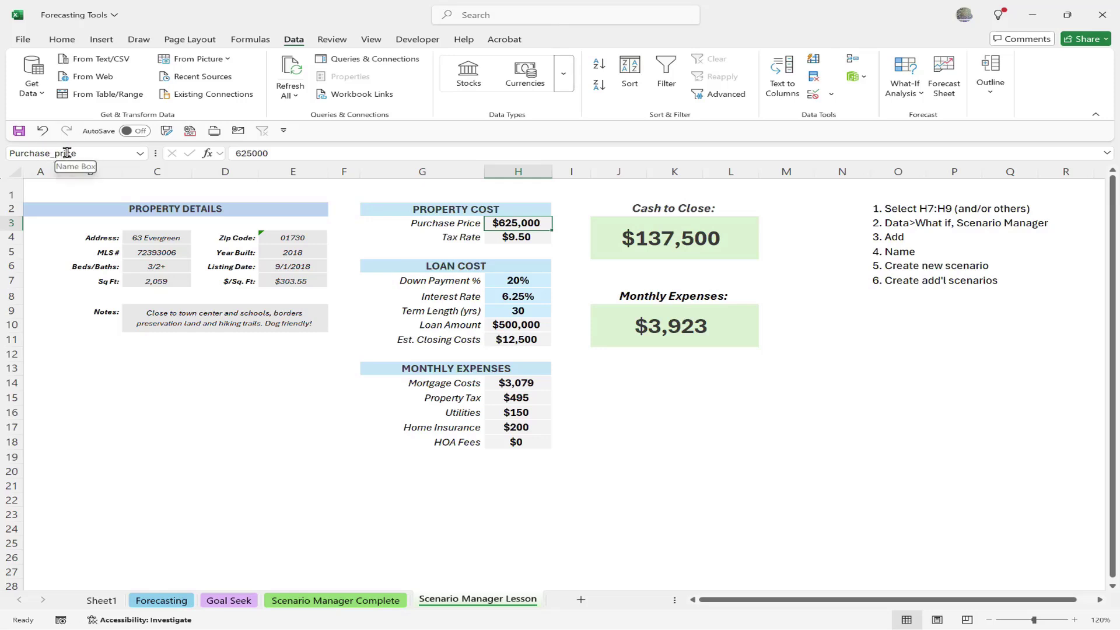
Examine the contents and formulas of the monthly expense cells, Est. Closing Costs and Loan Amount in column H.
click(518, 382)
click(524, 397)
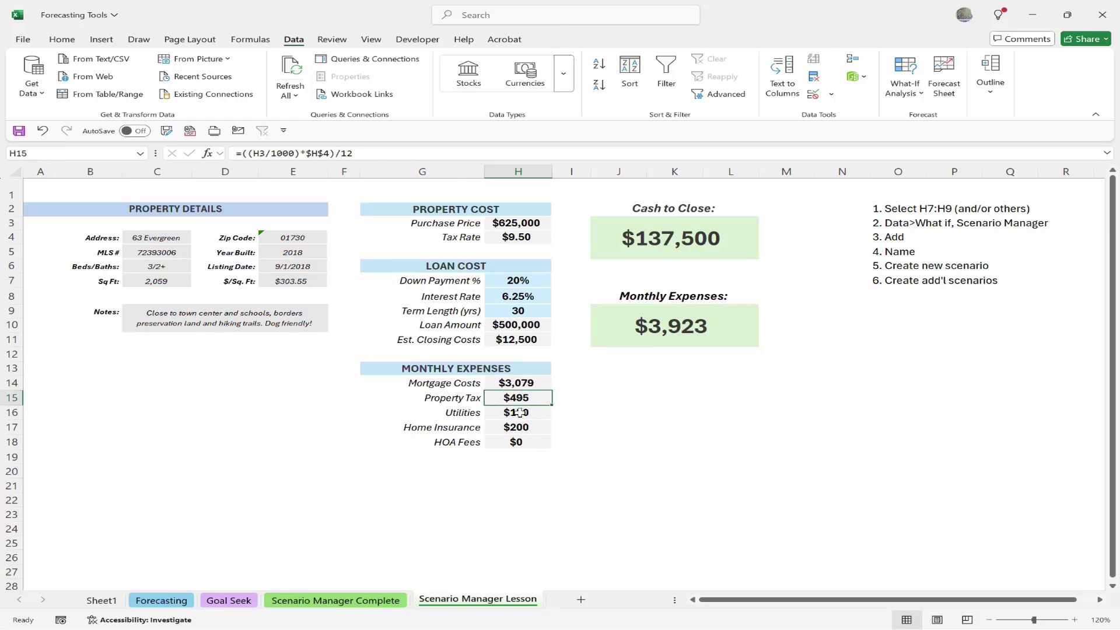
click(520, 412)
click(517, 427)
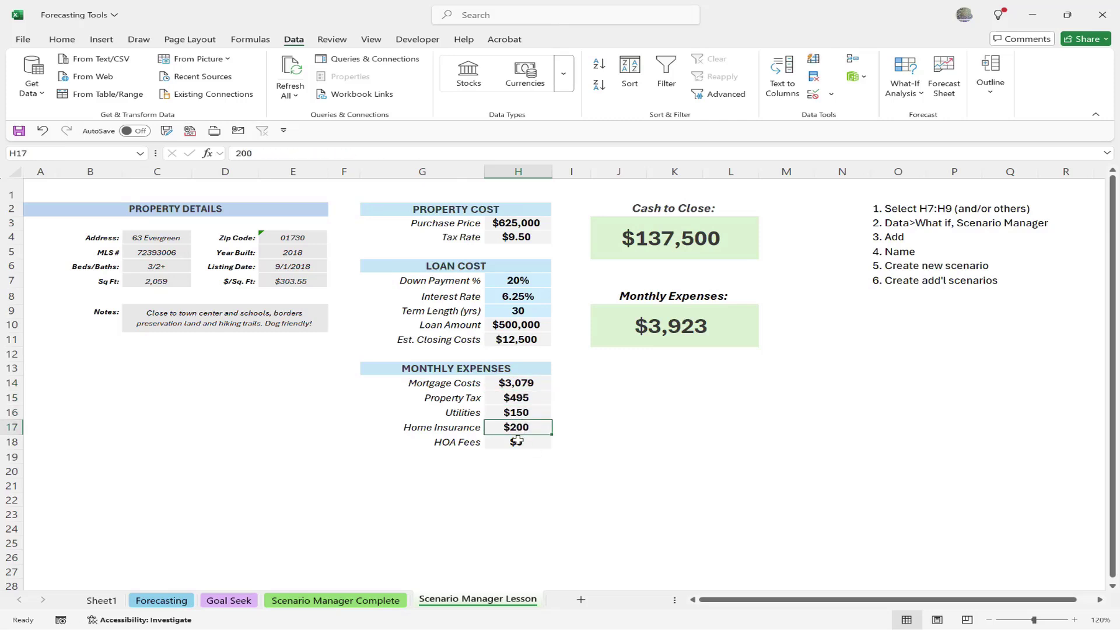
click(517, 444)
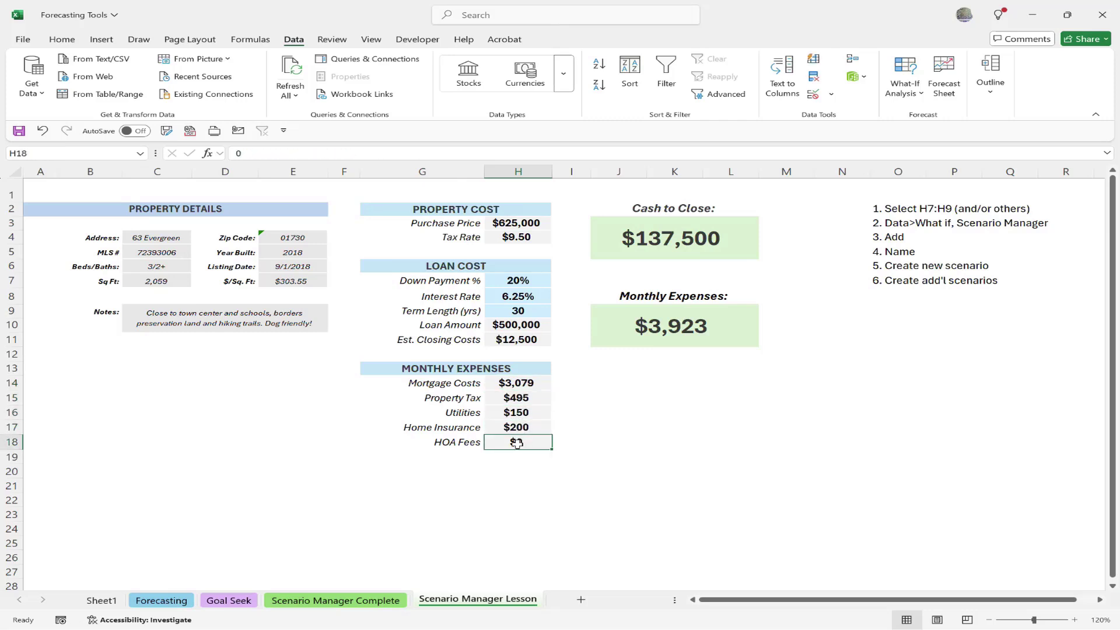
click(519, 399)
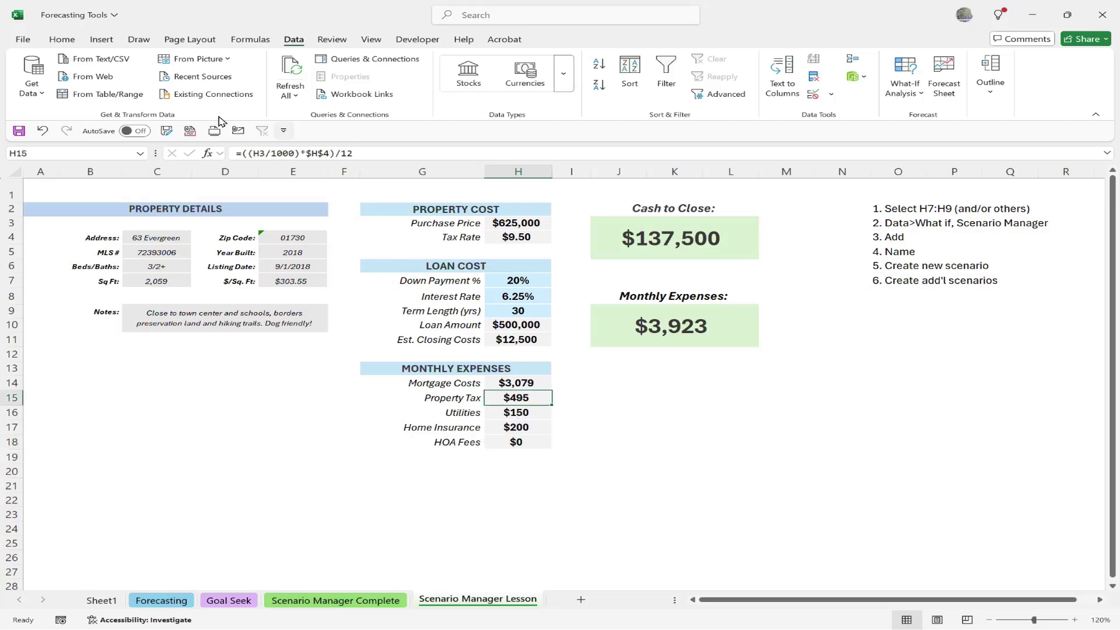
click(521, 340)
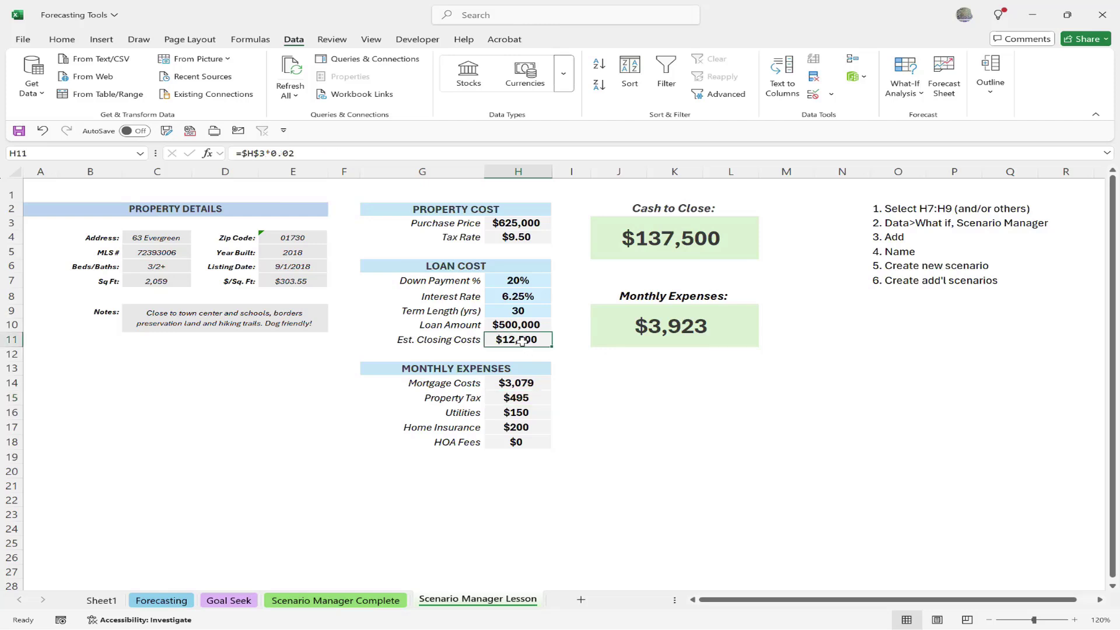
click(520, 325)
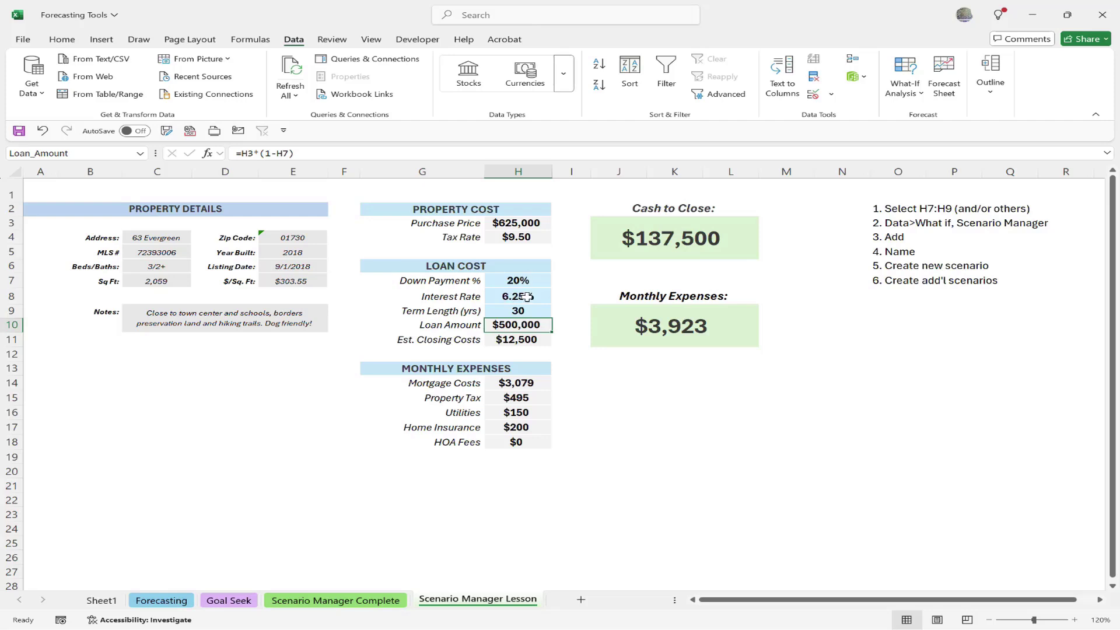
Start a new scenario in Scenario Manager with H7:H9 as changing cells and name it "25%, 6.5%, 30".
drag(525, 282, 525, 318)
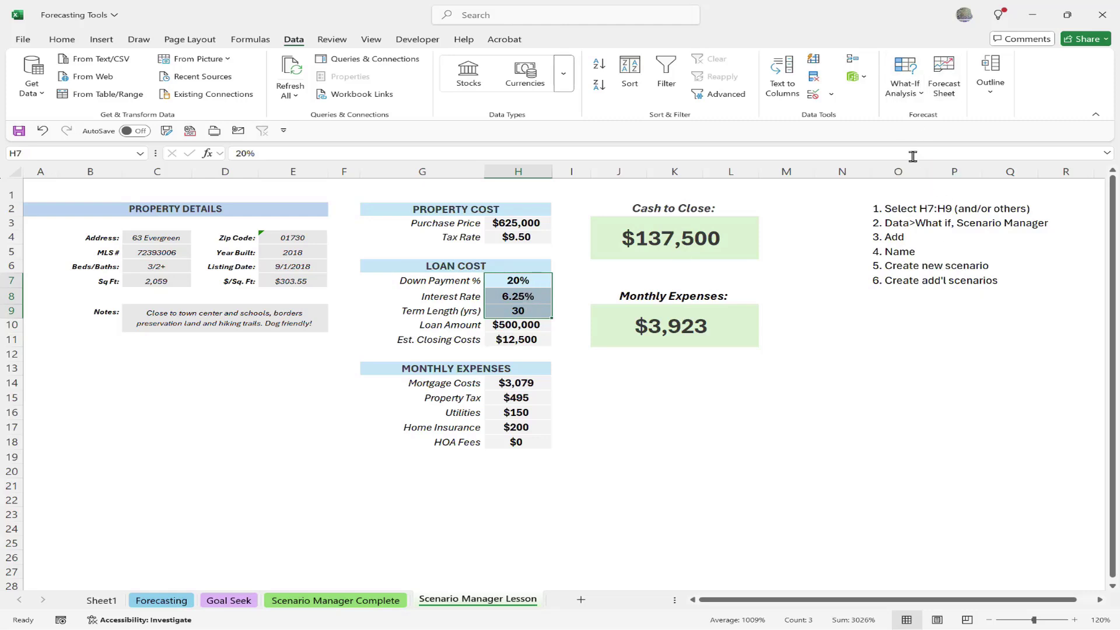
click(913, 96)
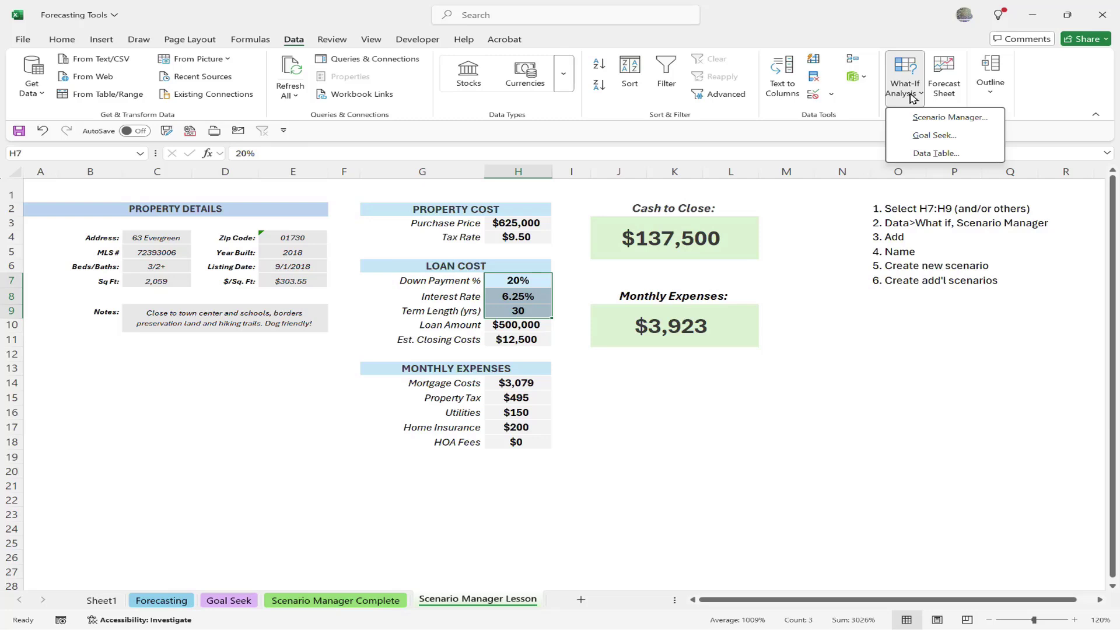
click(927, 118)
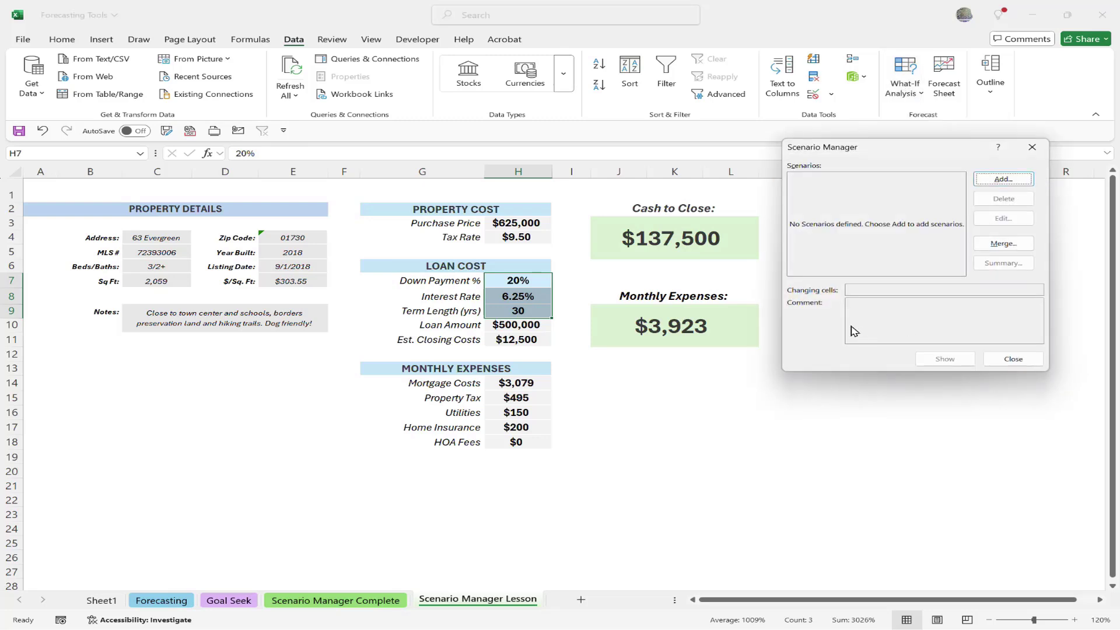
drag(868, 158, 828, 182)
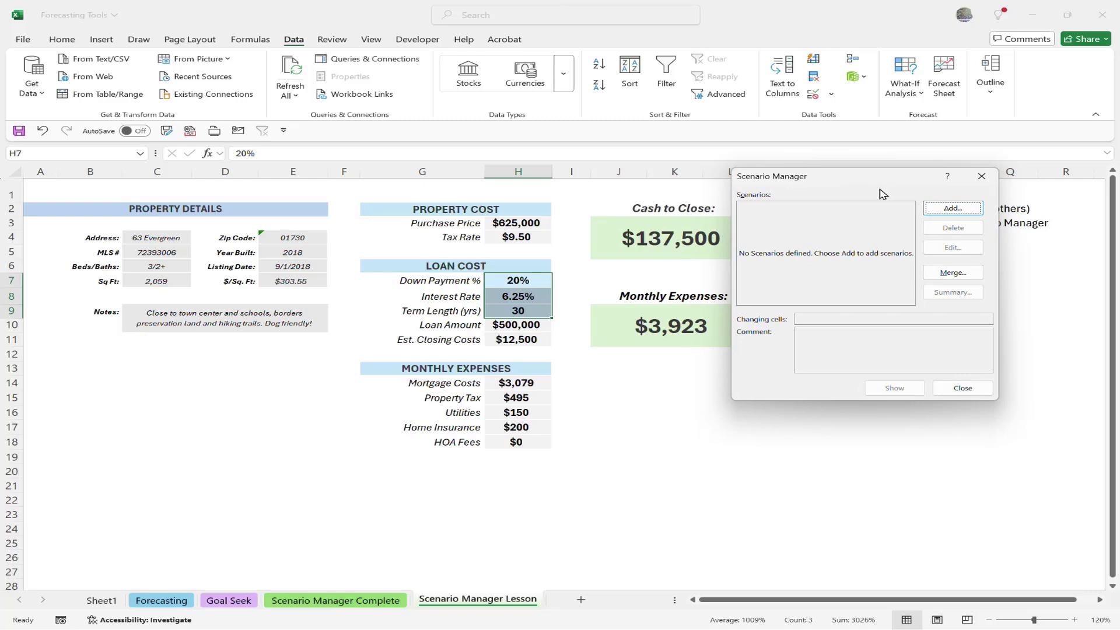
click(952, 209)
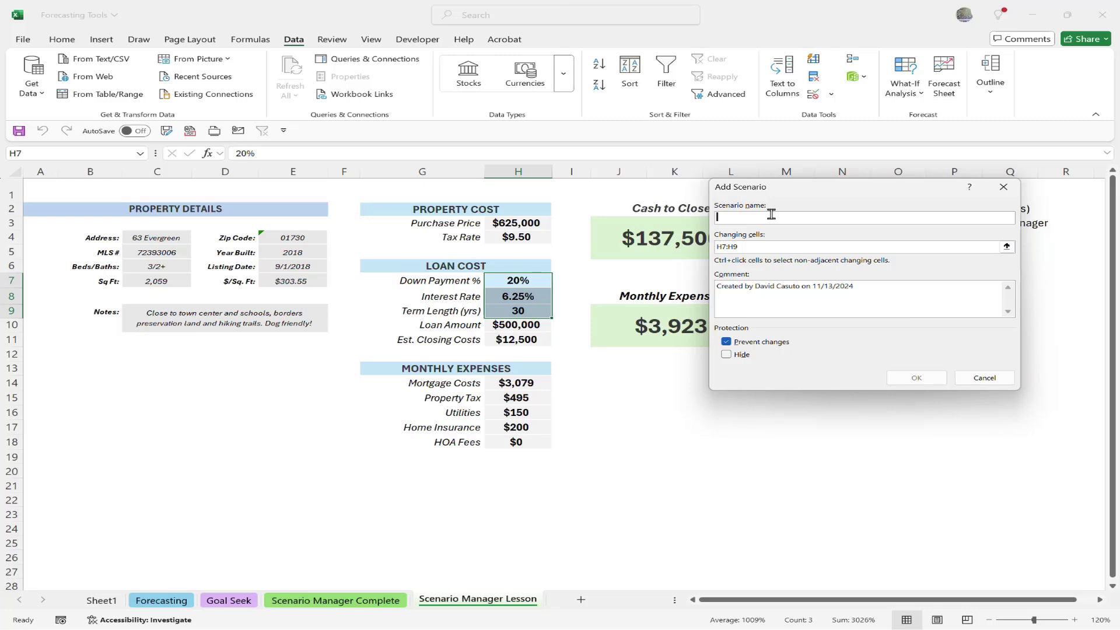
text(25%, 6.5%, 30)
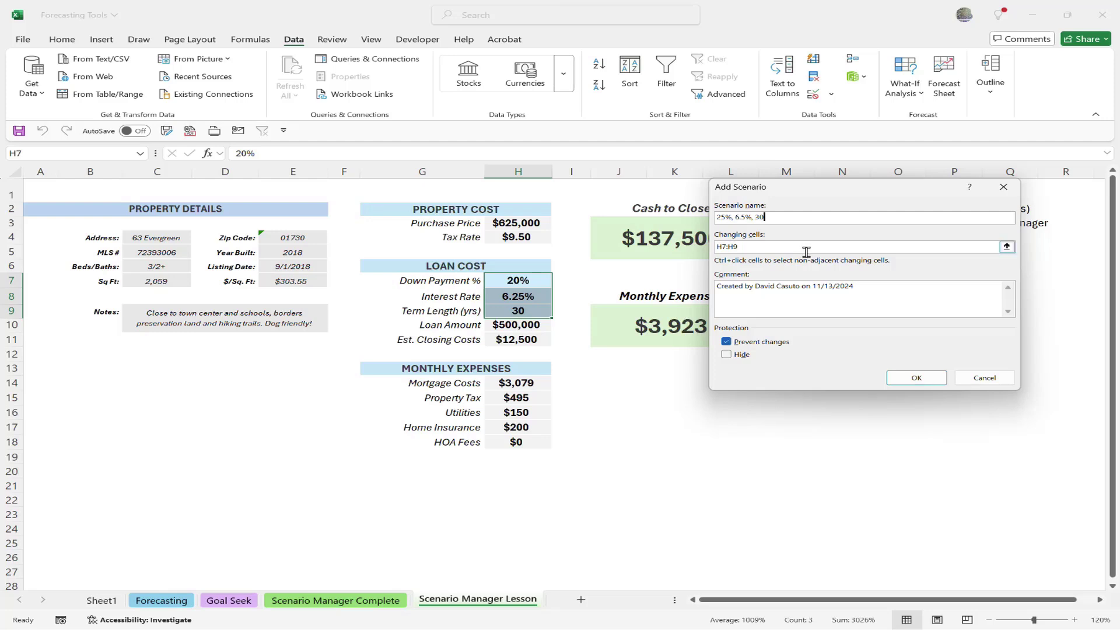
click(781, 249)
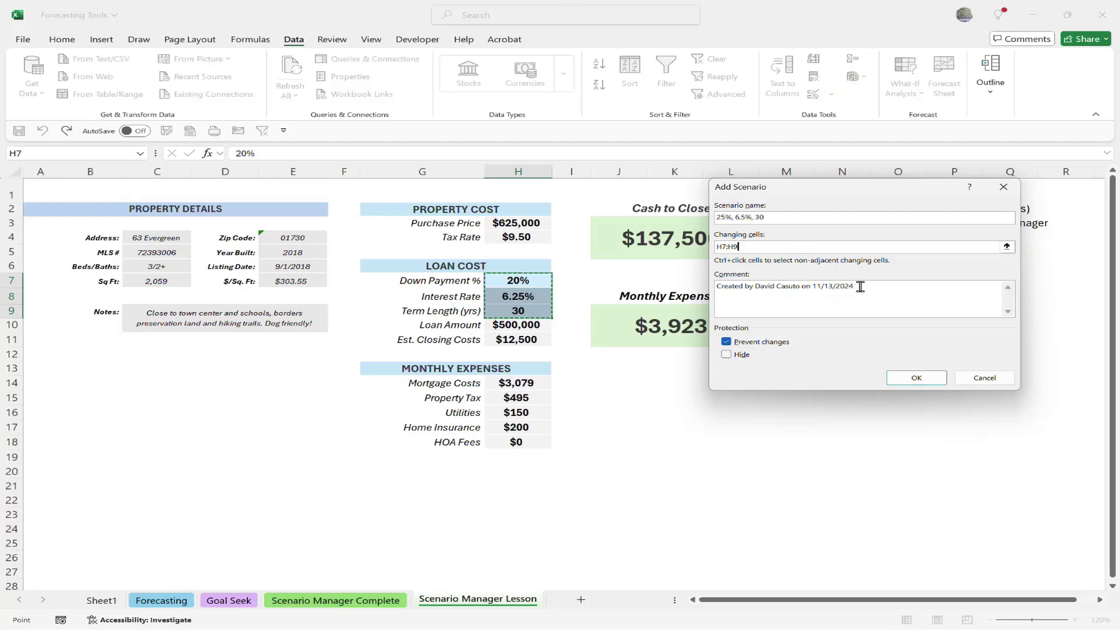
Replace the scenario's default comment with "25%, down 6.5% int, 30 year term" and continue to its values.
drag(860, 286, 671, 285)
key(Delete)
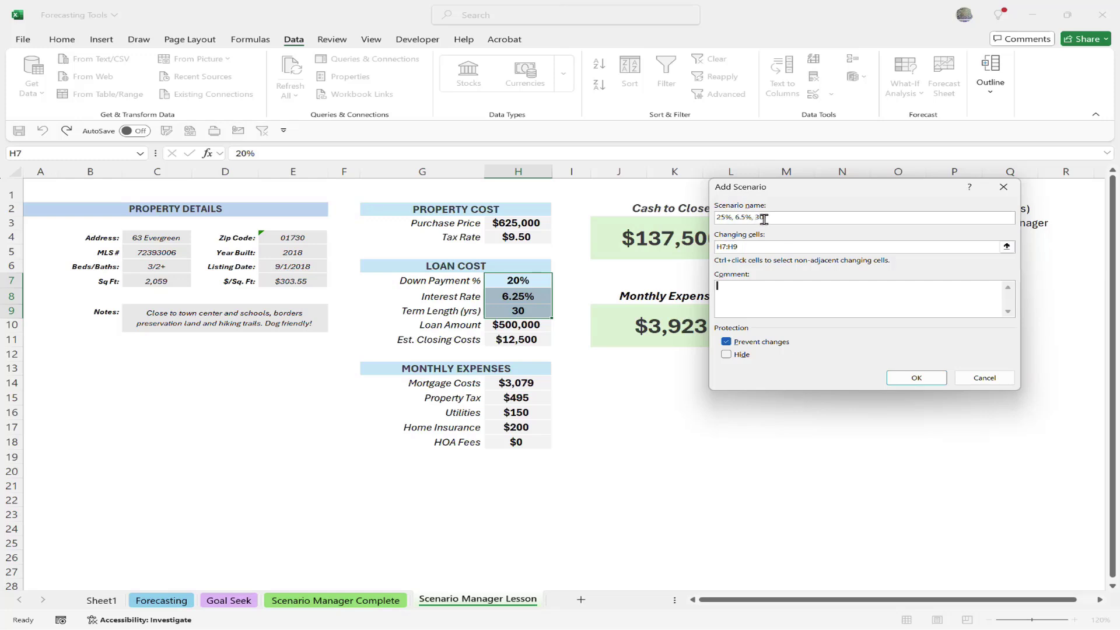
drag(766, 217, 705, 210)
key(ctrl+c)
click(736, 296)
key(ctrl+v)
text(year term)
click(734, 286)
text(down)
key(Right)
key(Right)
key(Right)
key(Right)
key(Right)
key(Delete)
text(int)
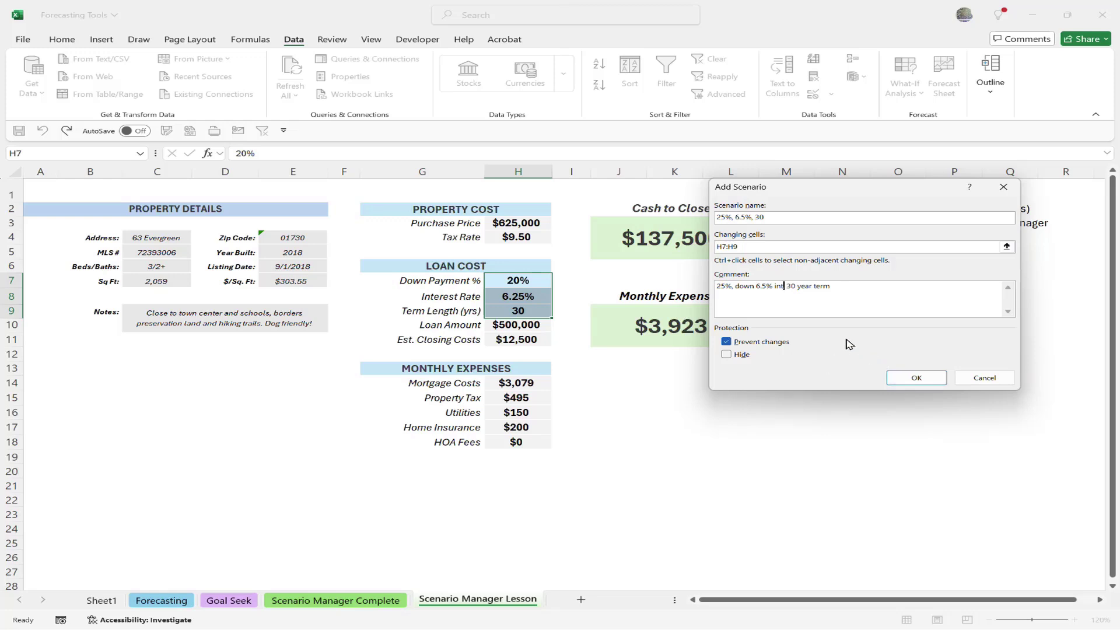
click(915, 380)
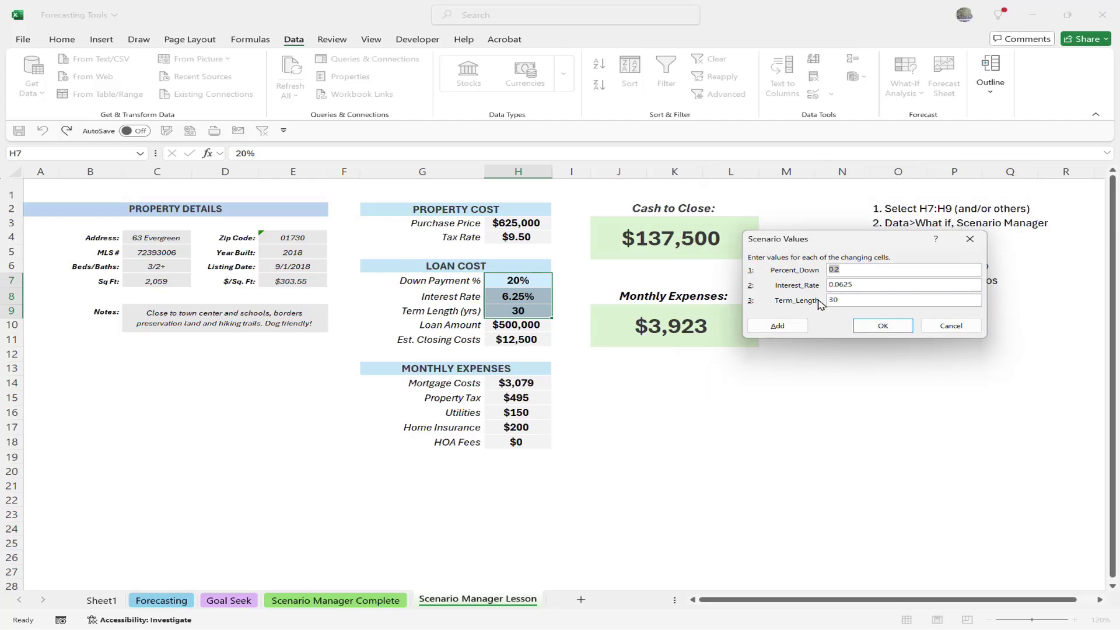
Set the scenario's down payment to 25% and interest rate to 6.5%, and save the scenario.
click(853, 269)
text(55)
click(881, 326)
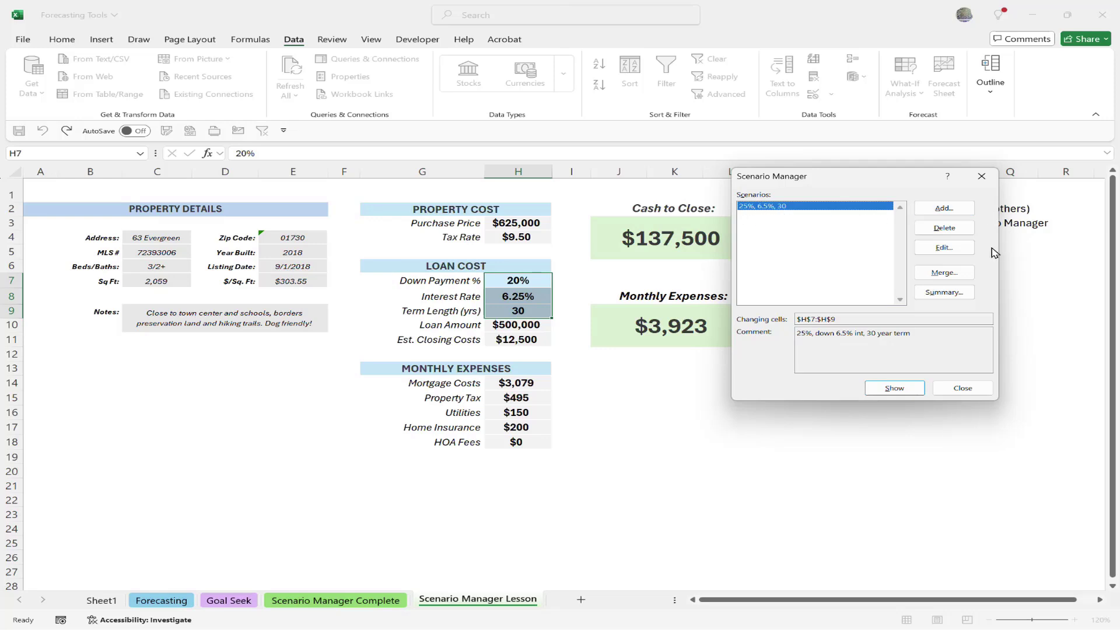
Add a second scenario named "15%, 7%, 30" with an empty comment, 15% down, 7% interest and a term of 30.
click(941, 209)
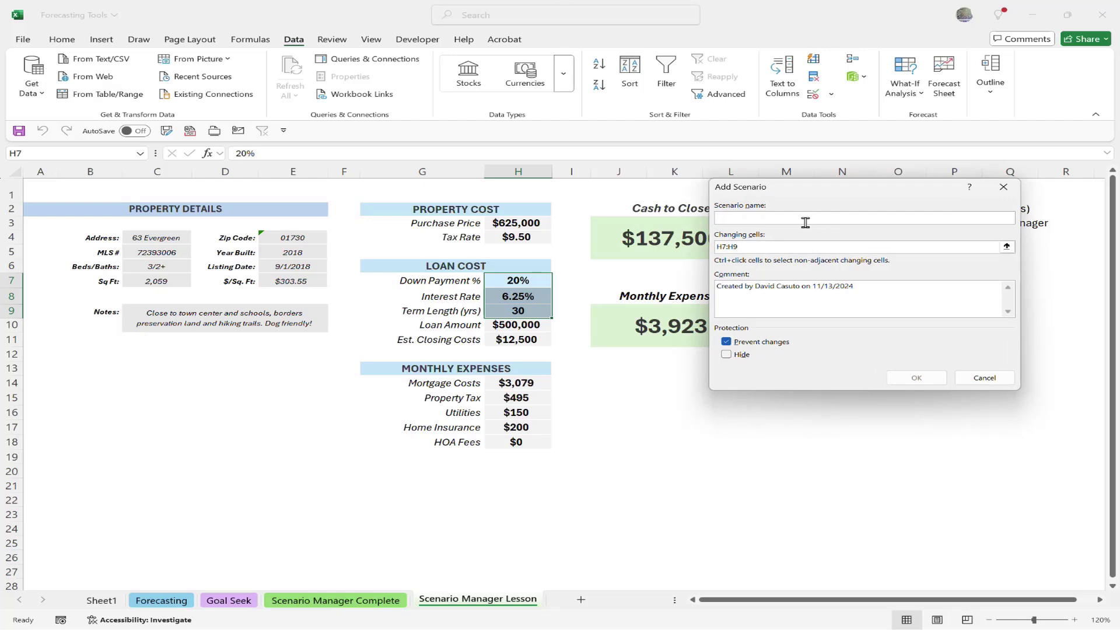
text(15%, 7%, 30)
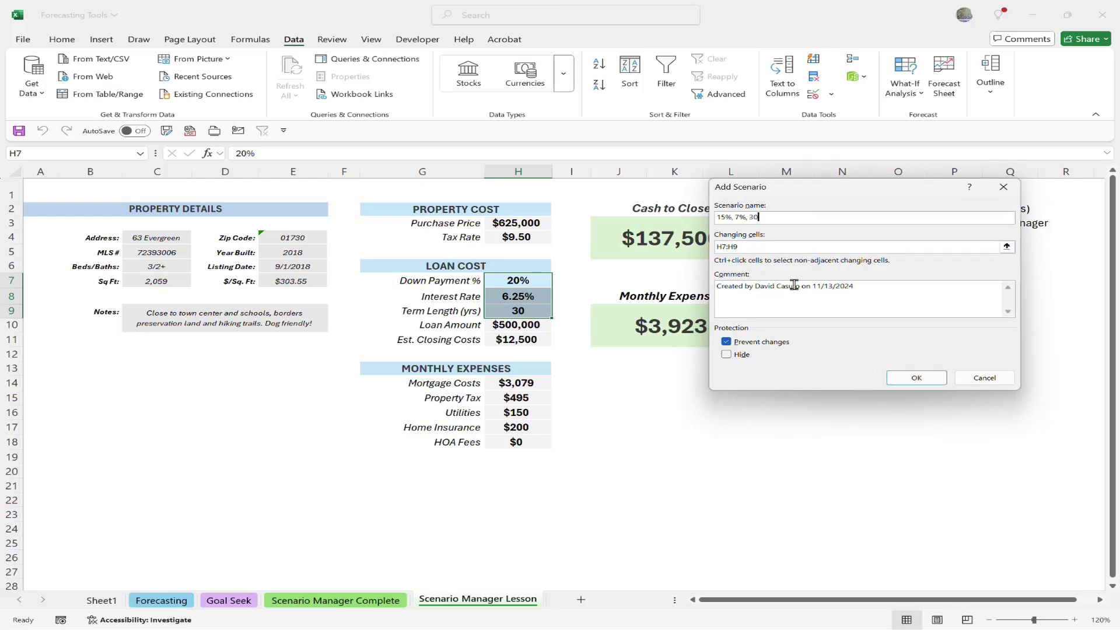
drag(854, 287, 702, 287)
key(BackSpace)
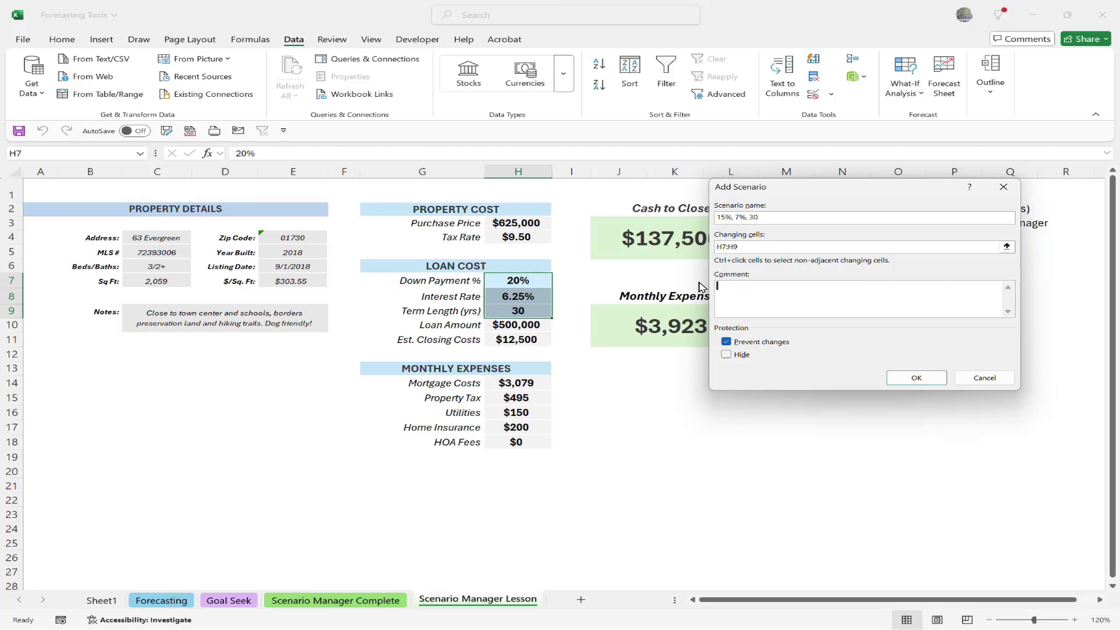
click(925, 382)
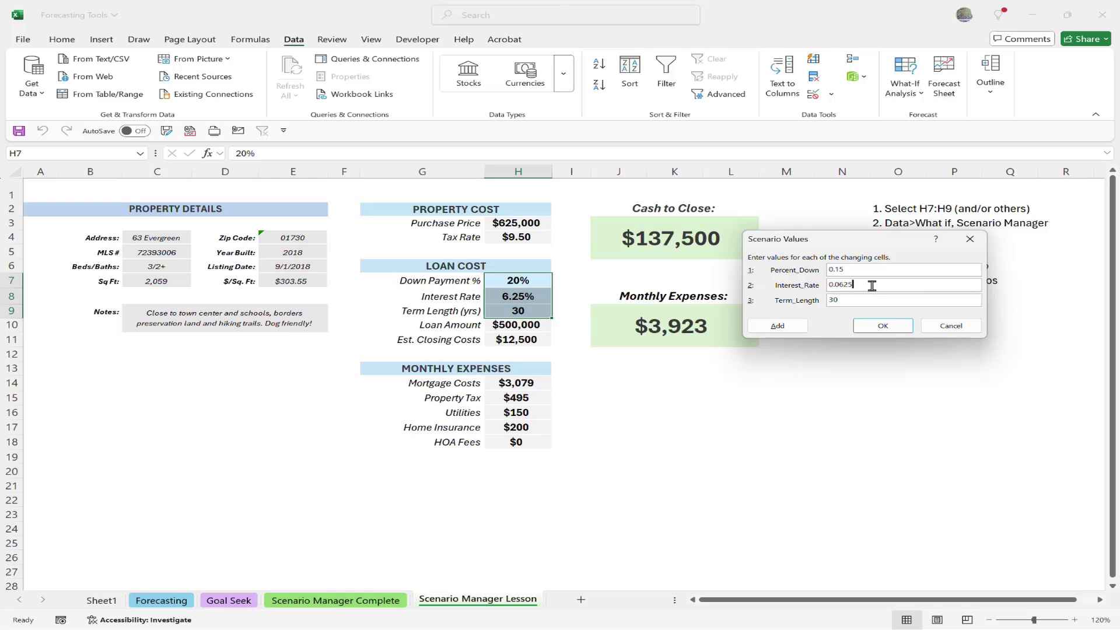
click(879, 326)
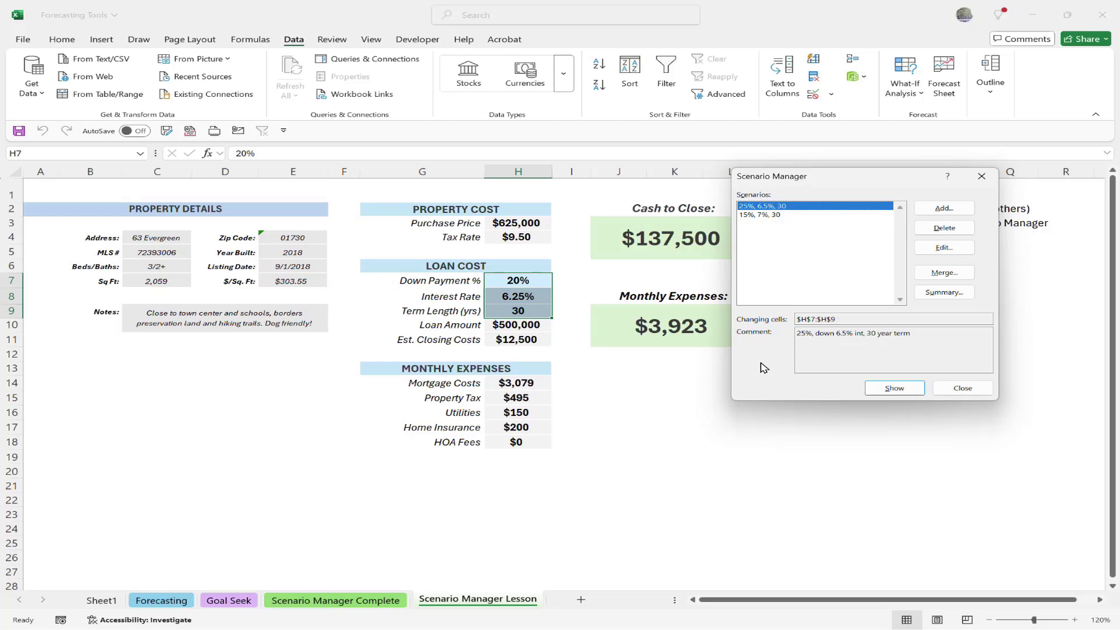
Show the "25%, 6.5%, 30" scenario followed by "15%, 7%, 30", and close Scenario Manager.
drag(854, 175, 948, 172)
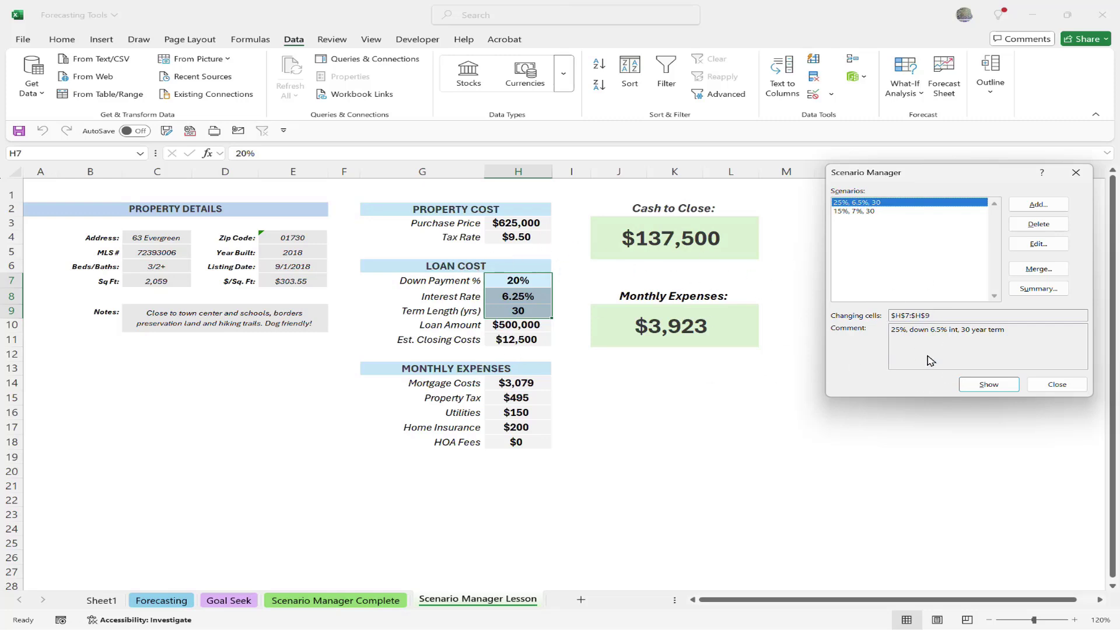
click(988, 384)
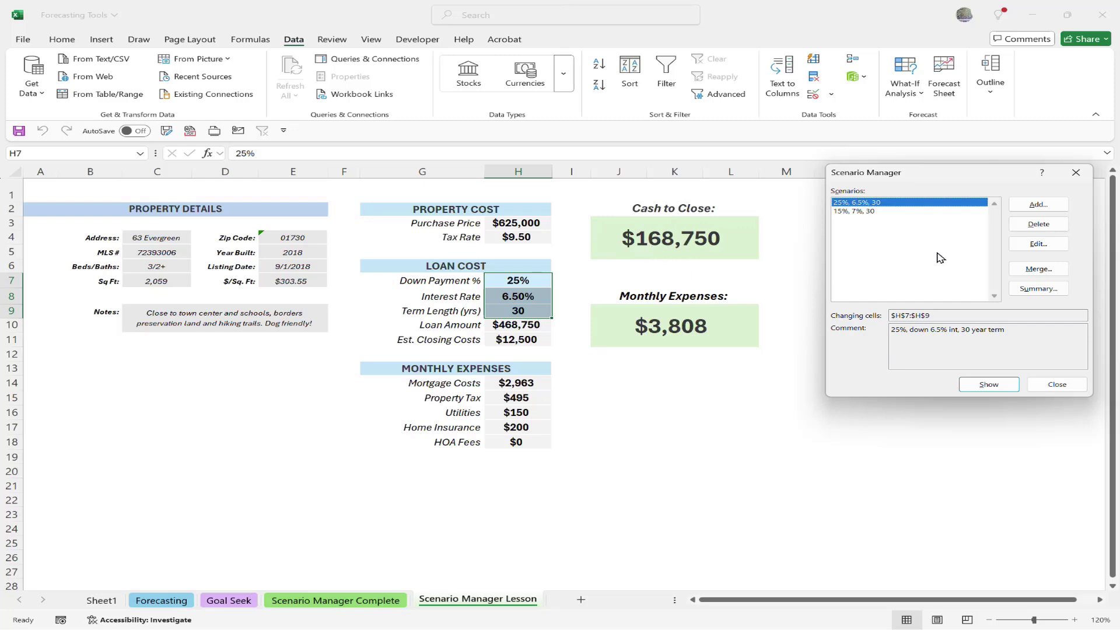
double_click(853, 211)
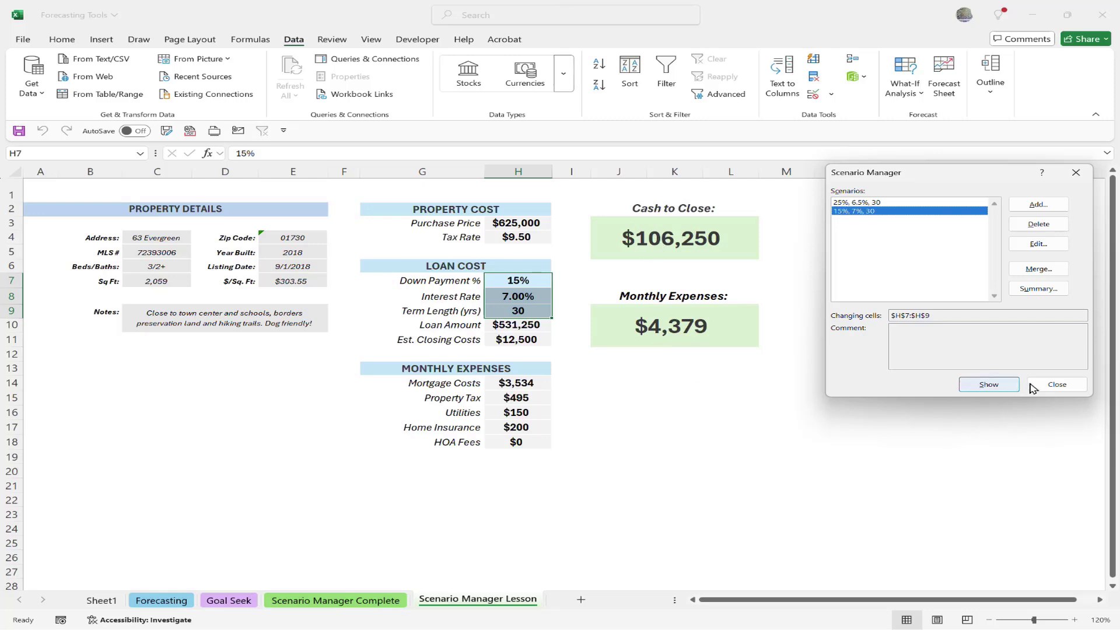
click(1055, 384)
Set the Purchase Price in H3 to 700000.
click(537, 223)
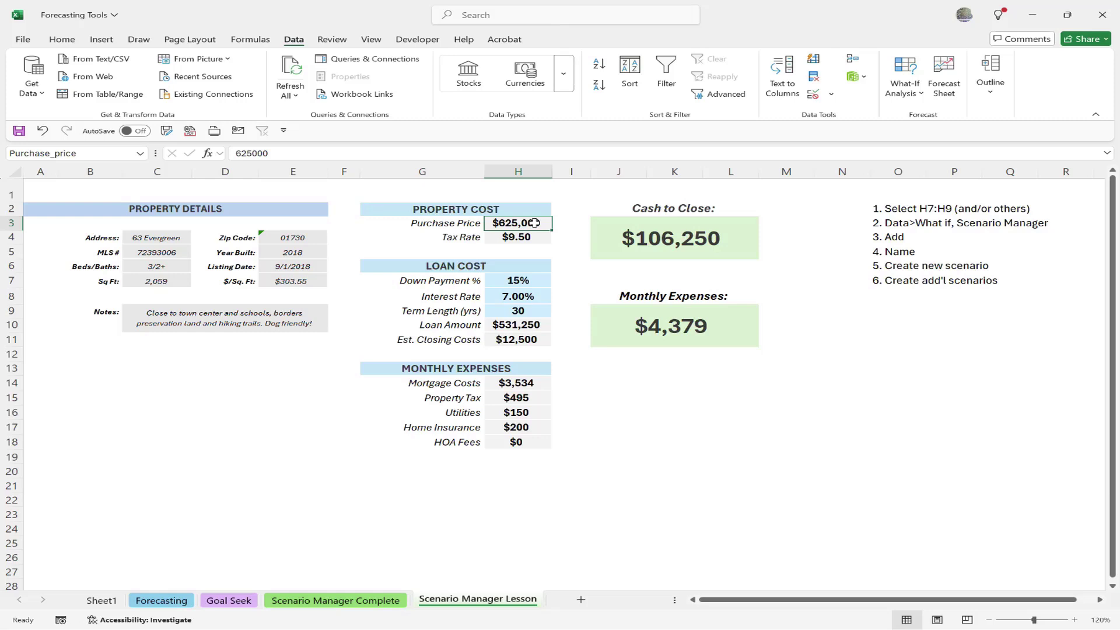
text(700000)
key(Return)
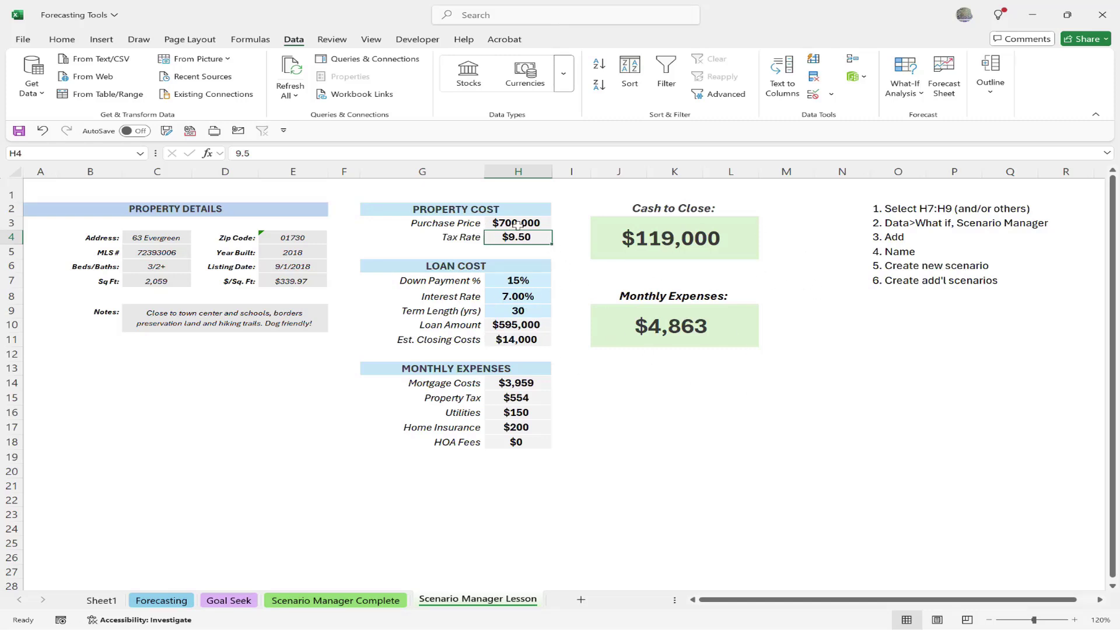
Reopen Scenario Manager and apply the "25%, 6.5%, 30" and "15%, 7%, 30" scenarios to the new purchase price.
click(904, 94)
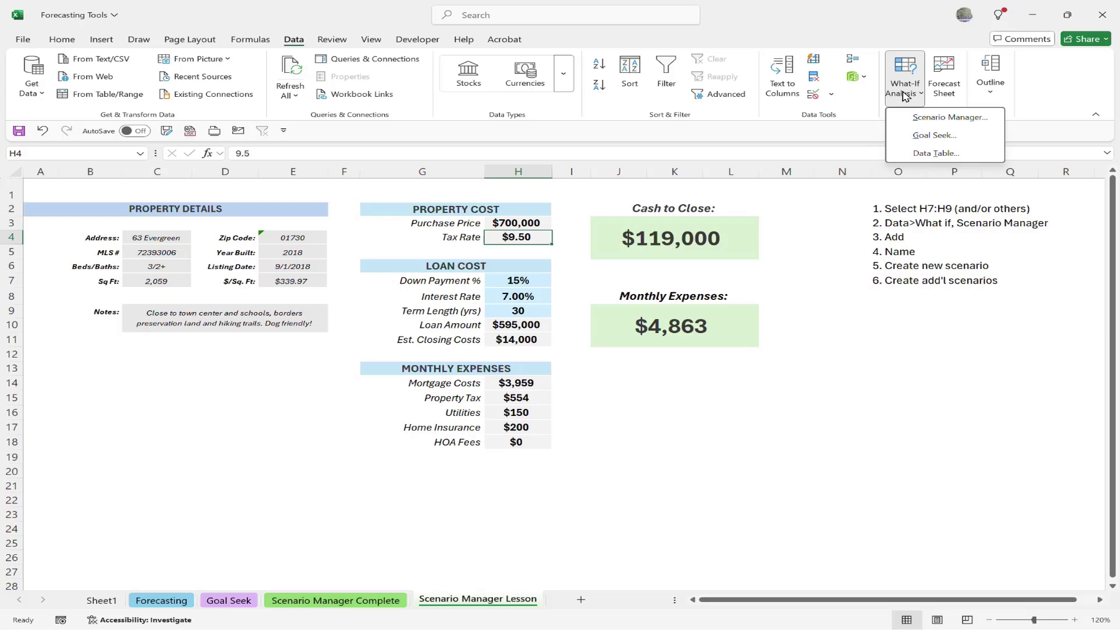
click(939, 119)
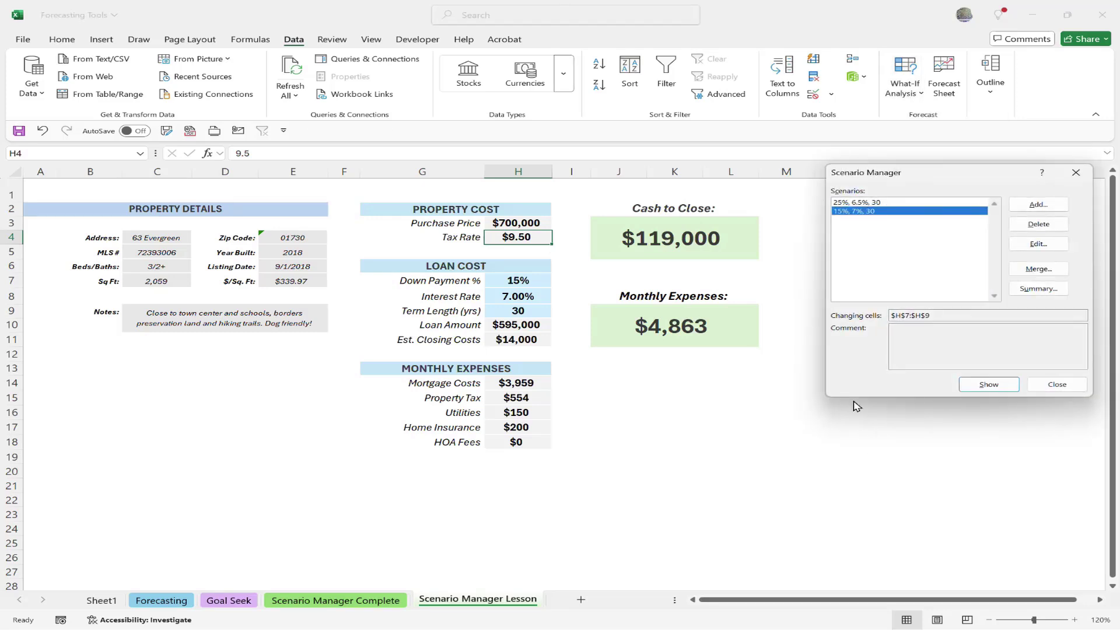
double_click(853, 204)
double_click(861, 212)
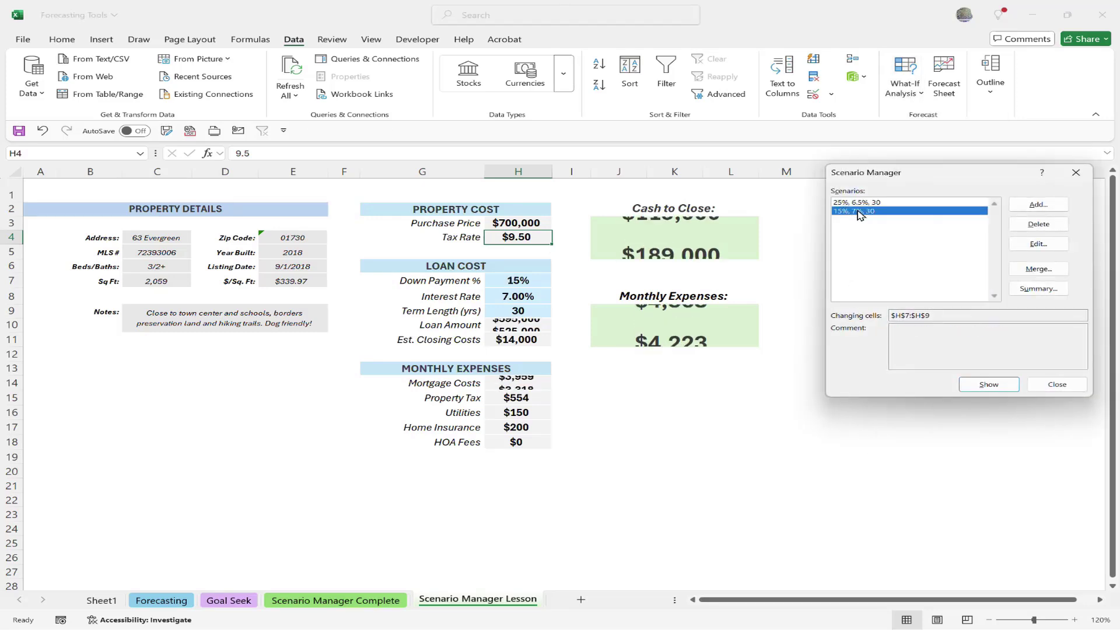
Show the two scenarios alternately, finishing on "25%, 6.5%, 30", and move the Scenario Manager dialog closer to the worksheet data.
double_click(862, 202)
double_click(867, 211)
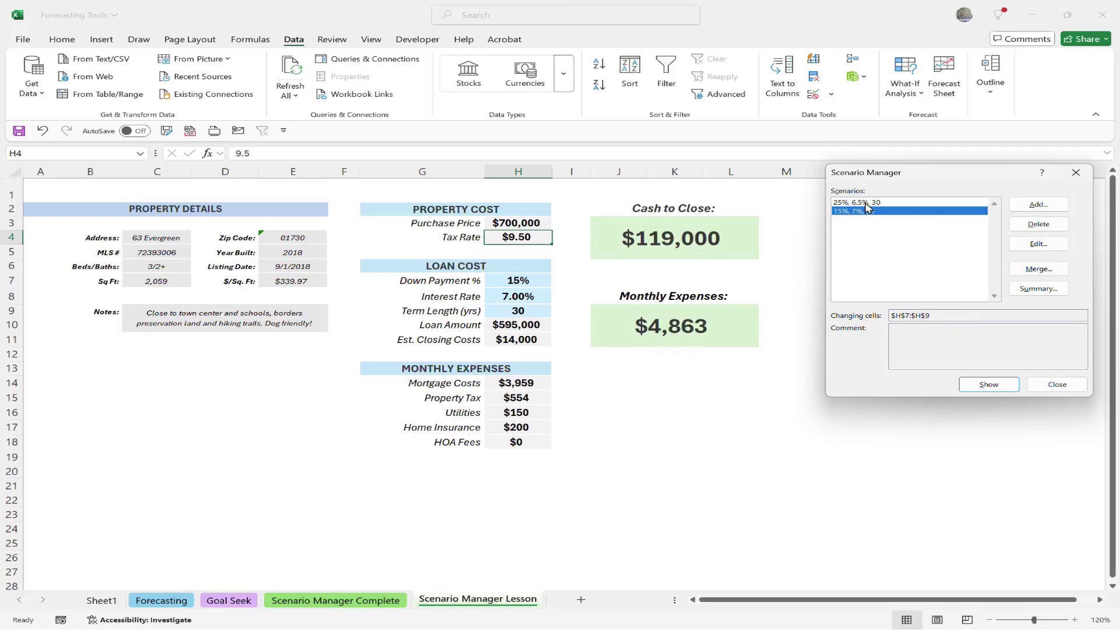
double_click(864, 202)
drag(911, 179, 855, 210)
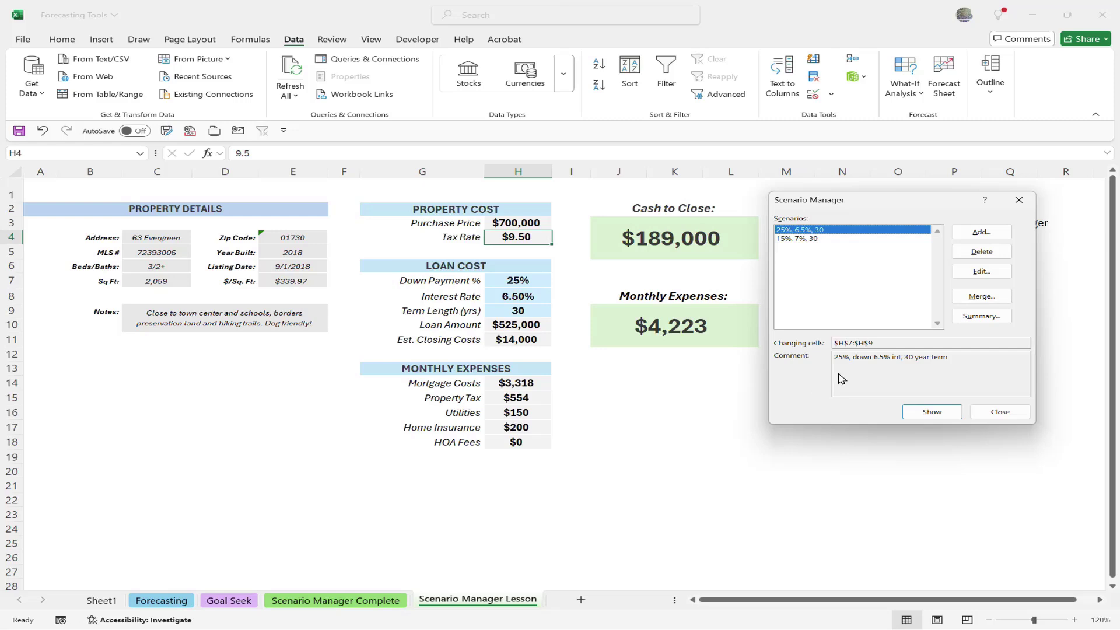
Create a scenario summary report with result cells H3:H4, H7:H11, H14:H18, J3 and J9, and widen its two scenario columns.
click(982, 316)
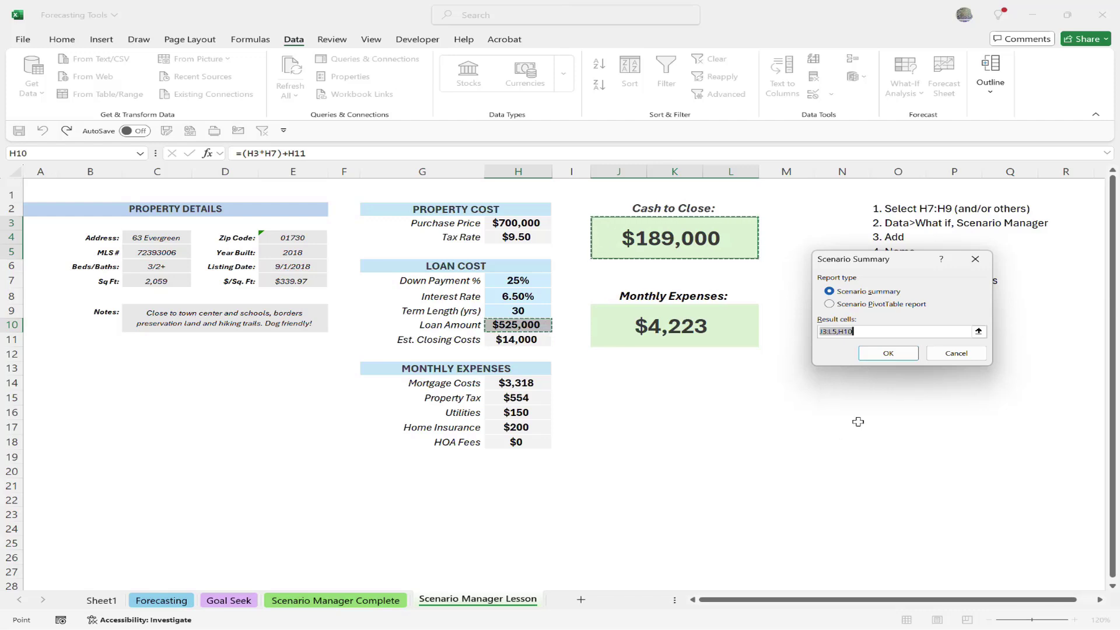
drag(521, 218, 525, 238)
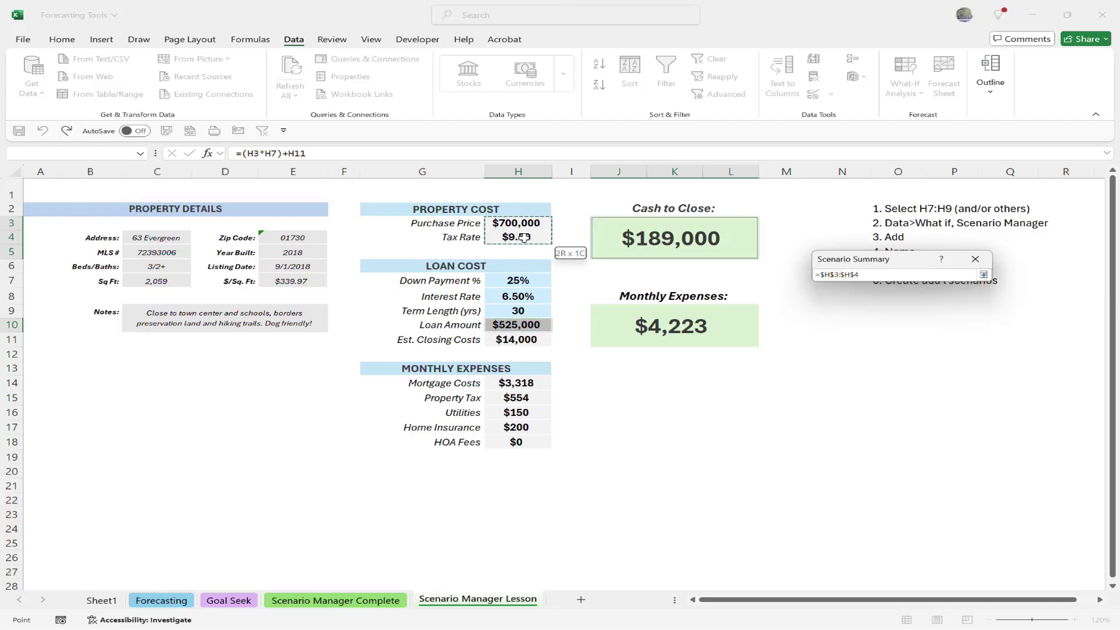
ctrl+drag(517, 280, 516, 341)
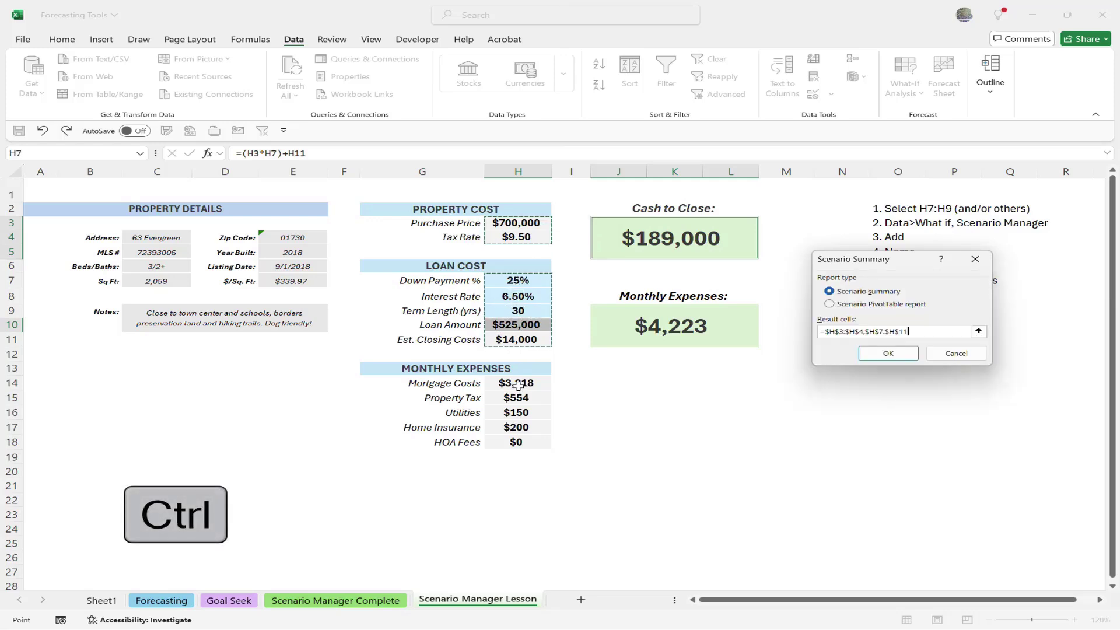
ctrl+click(516, 383)
drag(517, 407, 515, 442)
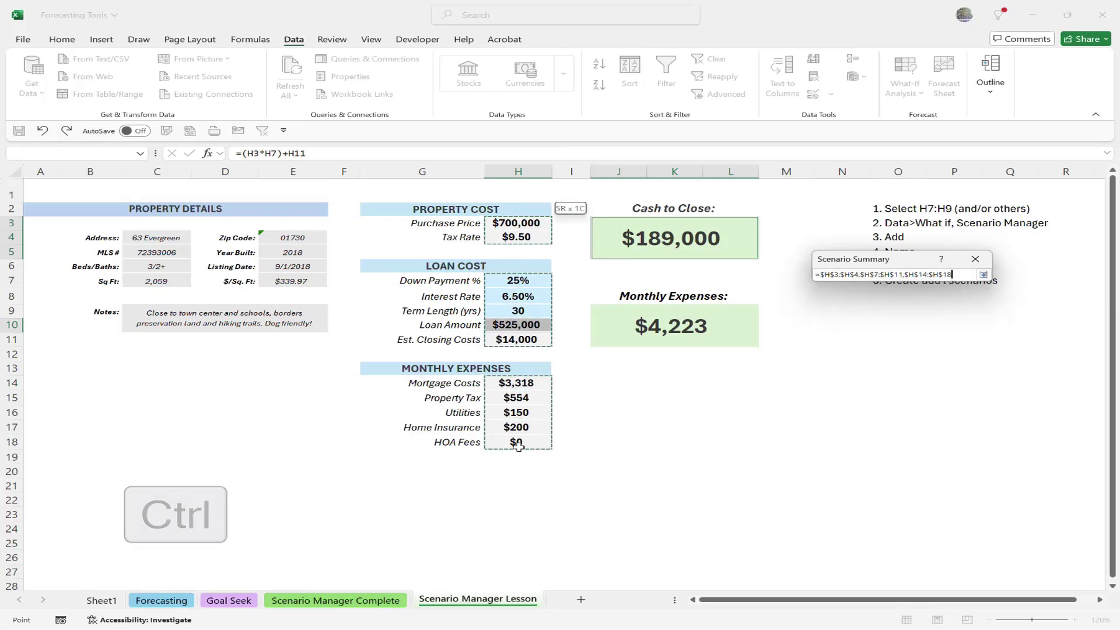
ctrl+click(647, 230)
ctrl+click(671, 326)
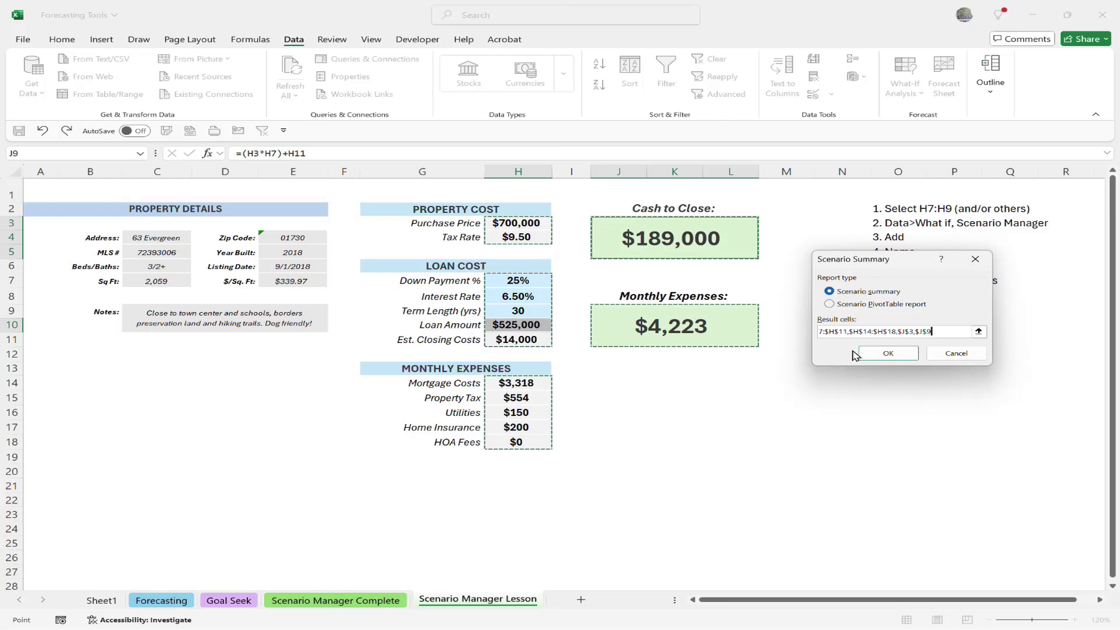
click(888, 354)
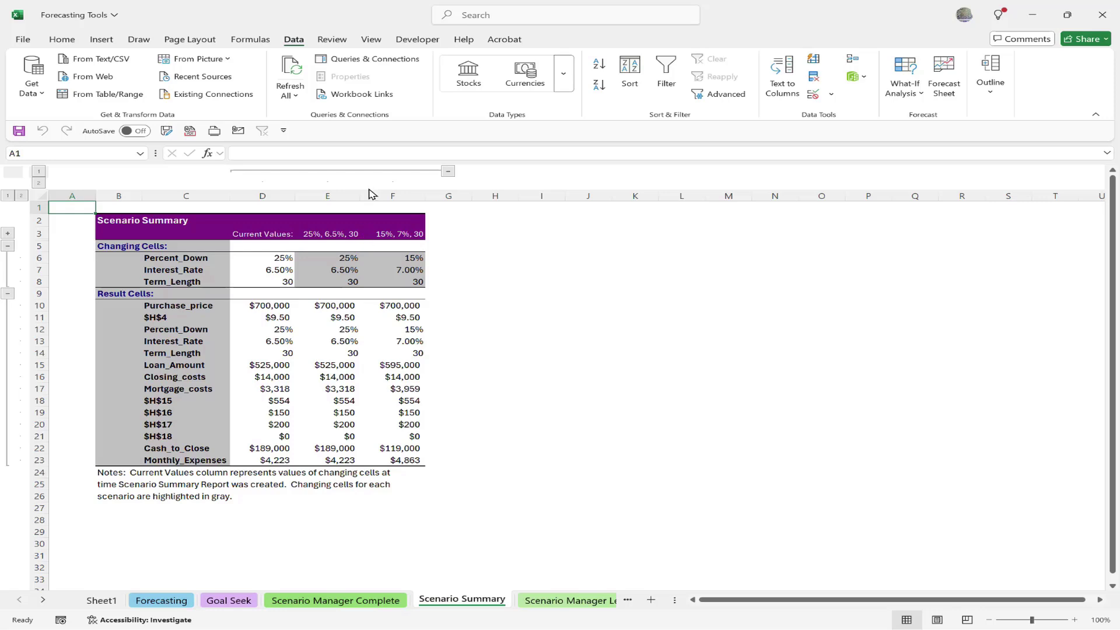
drag(366, 195, 489, 196)
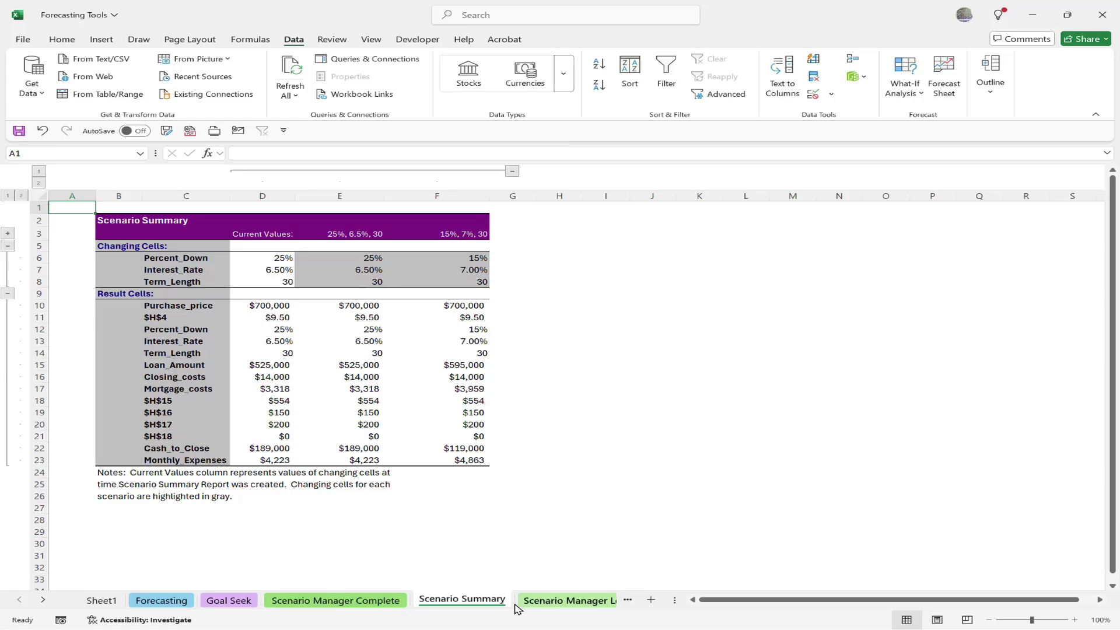
From the Scenario Manager Lesson sheet, create a Scenario PivotTable report using the same result cells H3:H4, H7:H11, H14:H18, J3 and J9.
click(537, 604)
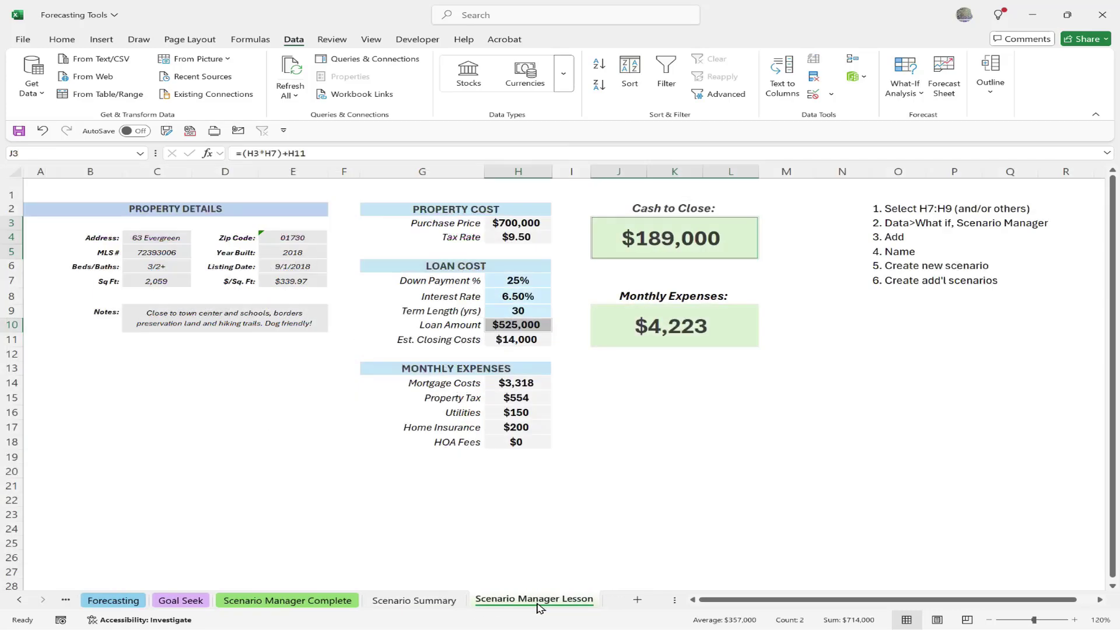
click(916, 93)
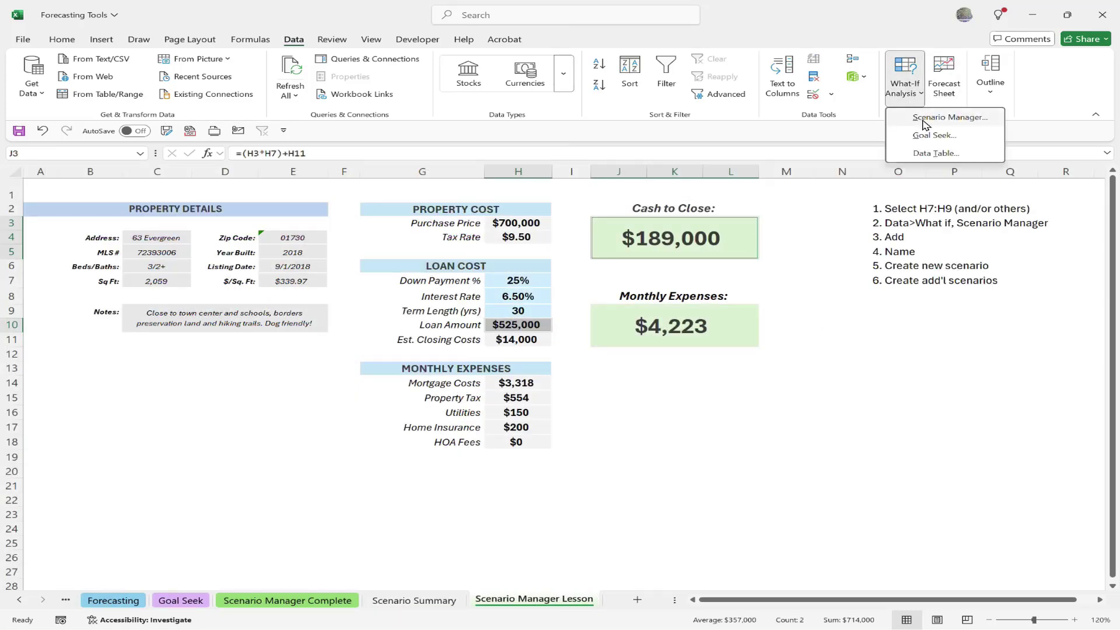
click(924, 119)
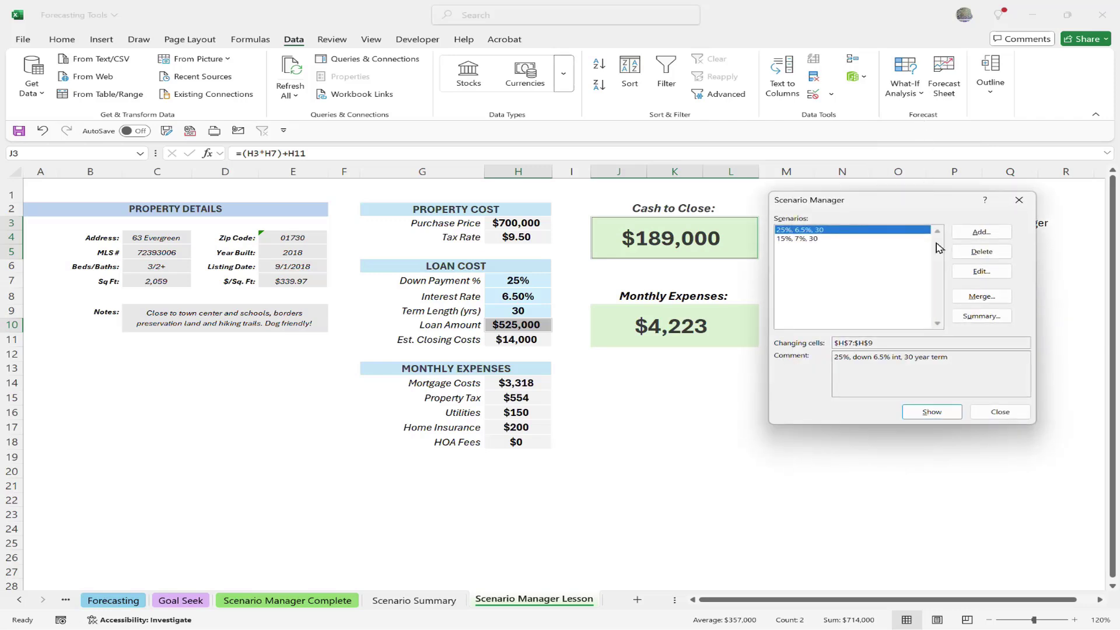
click(982, 316)
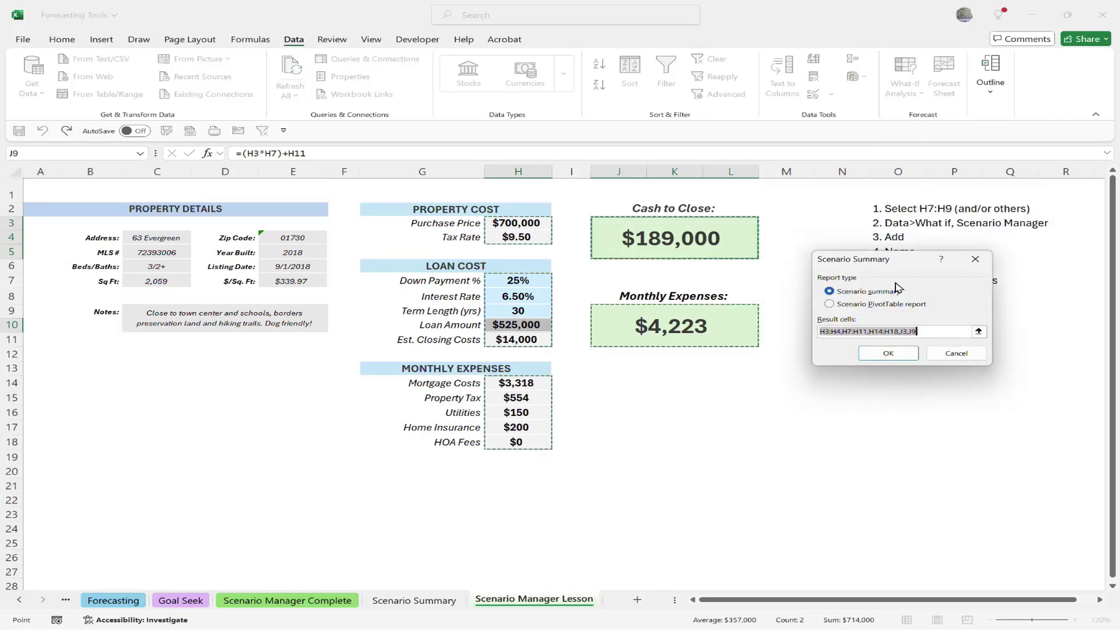
click(853, 306)
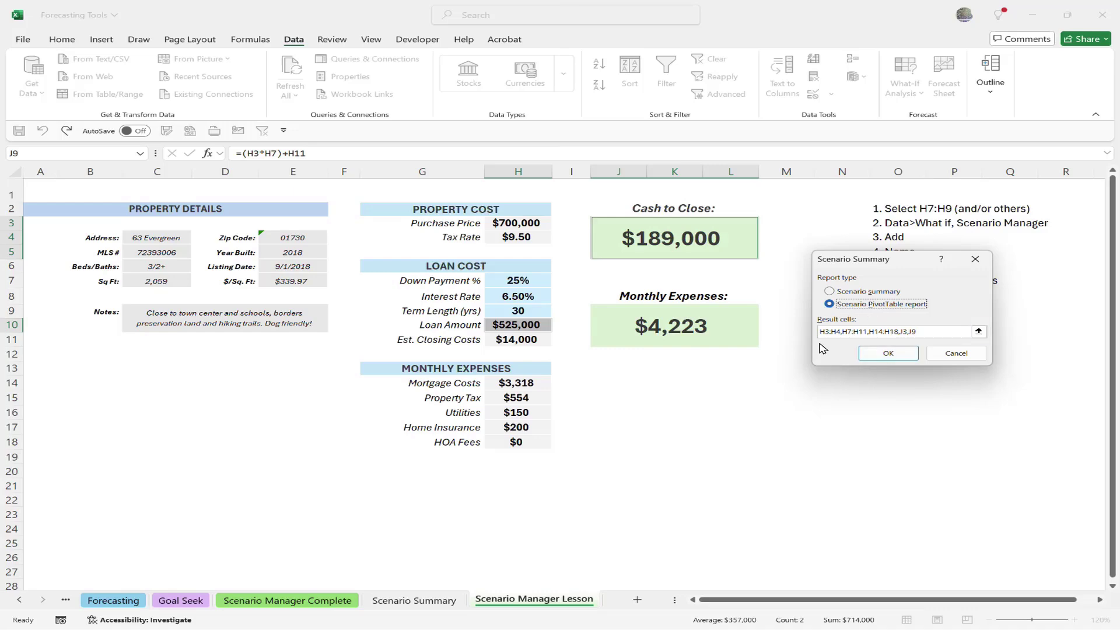
click(890, 354)
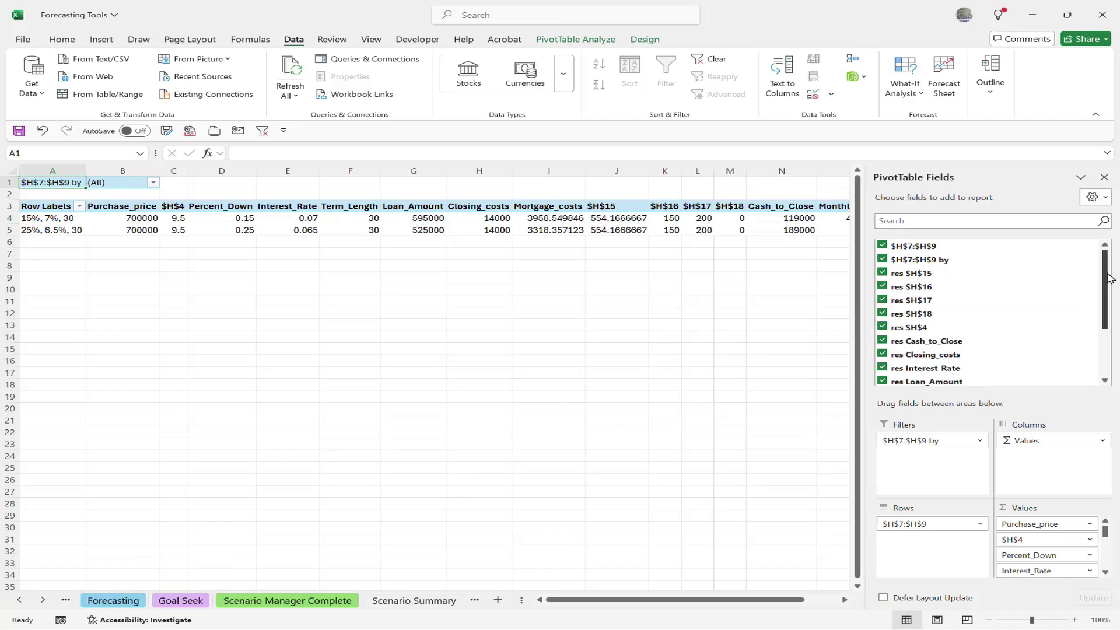
Review the PivotTable's field and value lists, and remove $H$4 and Term_Length from the values.
scroll(1082, 280, down, 2)
scroll(1080, 270, up, 2)
scroll(1085, 292, down, 3)
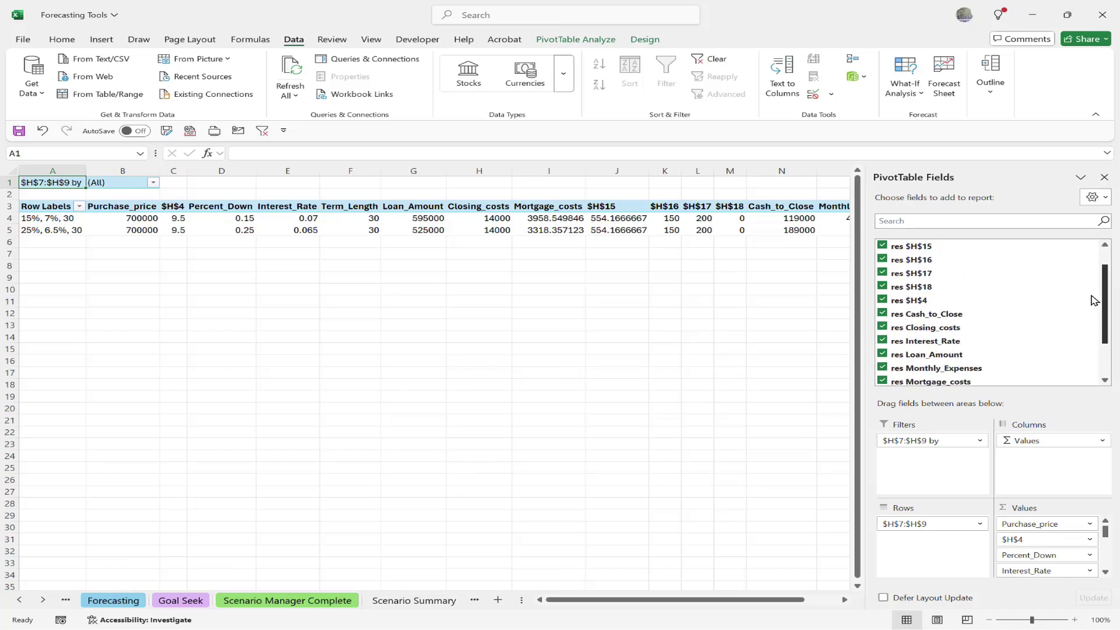
click(244, 229)
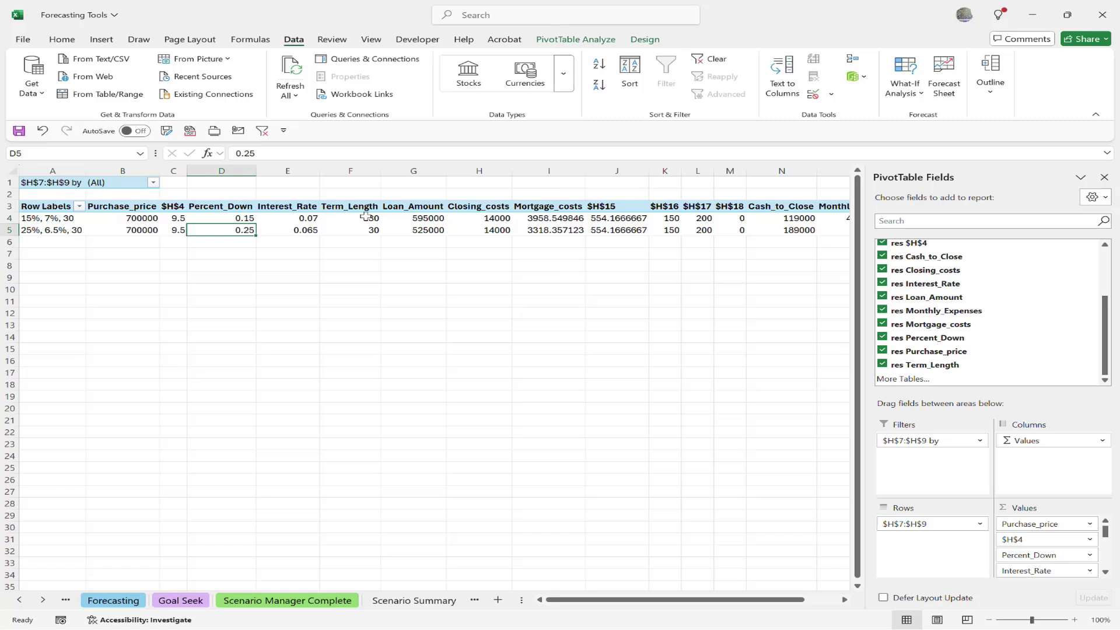
mouse_move(364, 217)
scroll(1115, 538, down, 5)
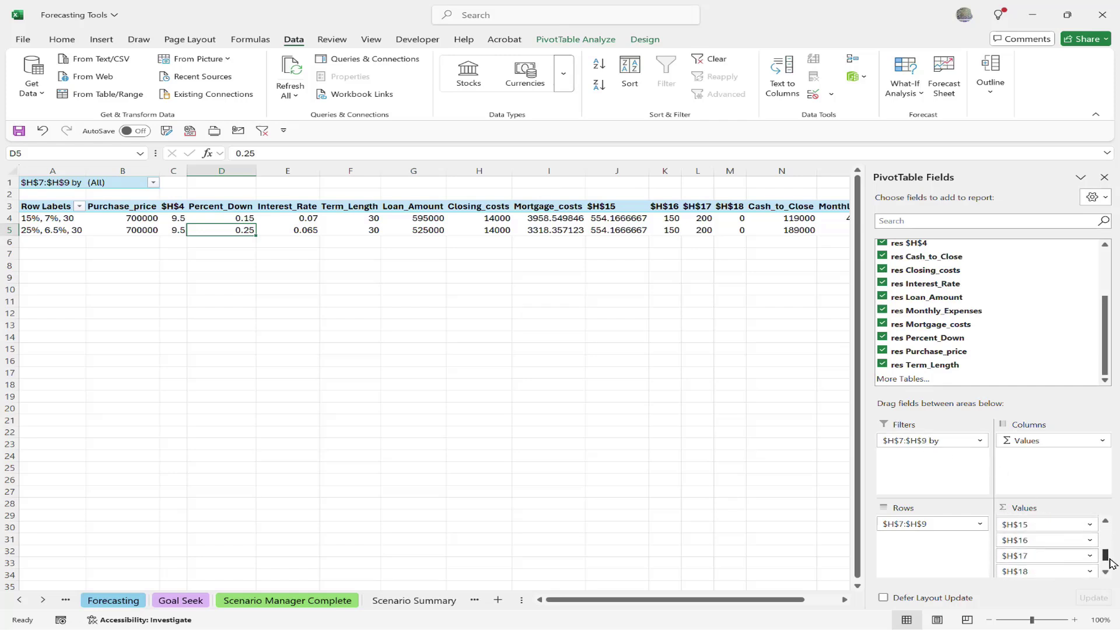
scroll(1115, 533, up, 5)
scroll(1118, 530, down, 3)
scroll(1119, 529, up, 3)
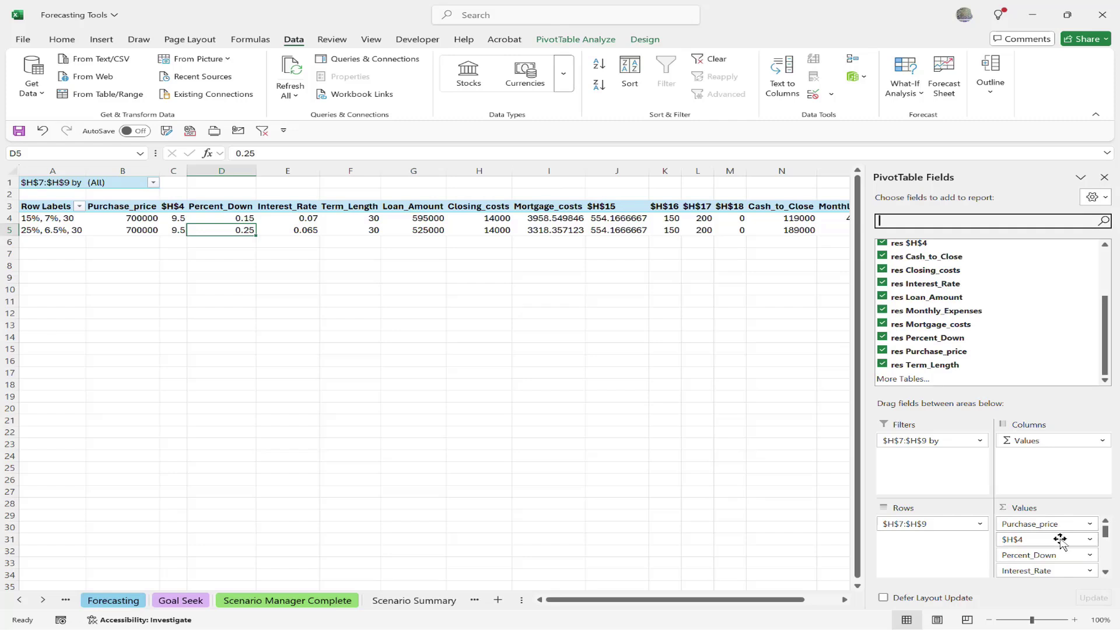
drag(1052, 540, 1053, 545)
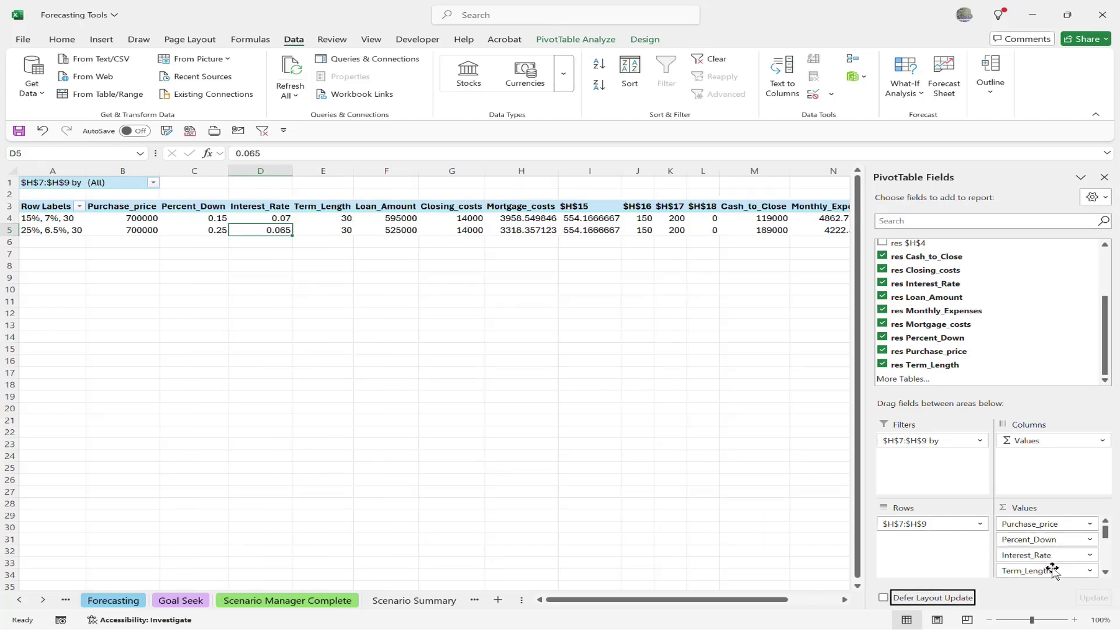
drag(1050, 570, 737, 542)
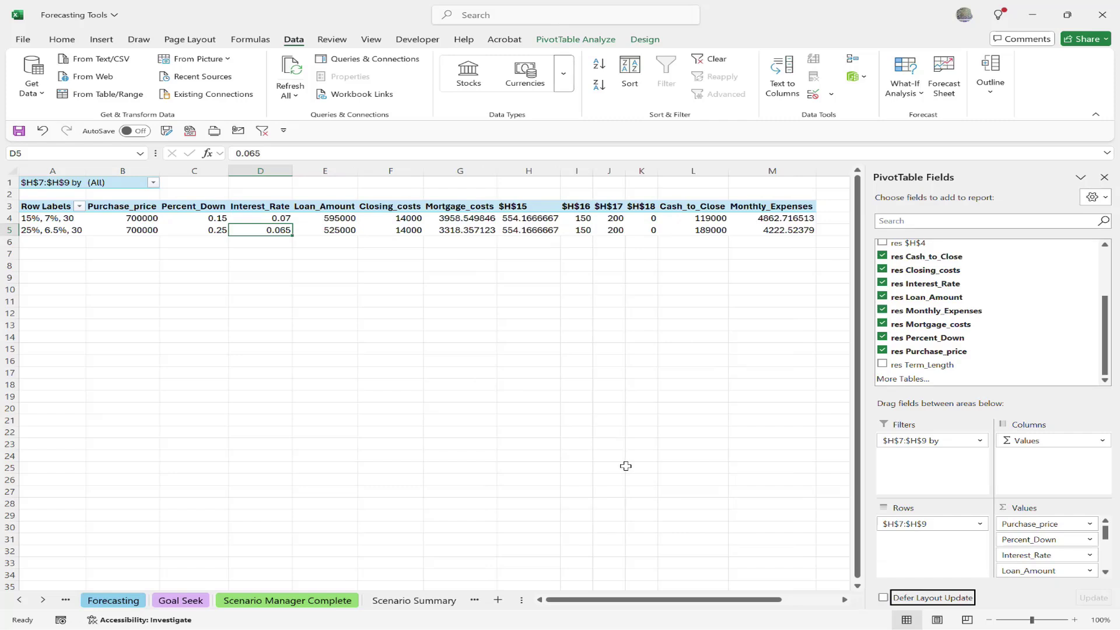
Remove the $H$7:$H$9 and "$H$7:$H$9 by" fields from the PivotTable and re-add both as rows, with "$H$7:$H$9 by" as the outer level.
scroll(949, 270, up, 2)
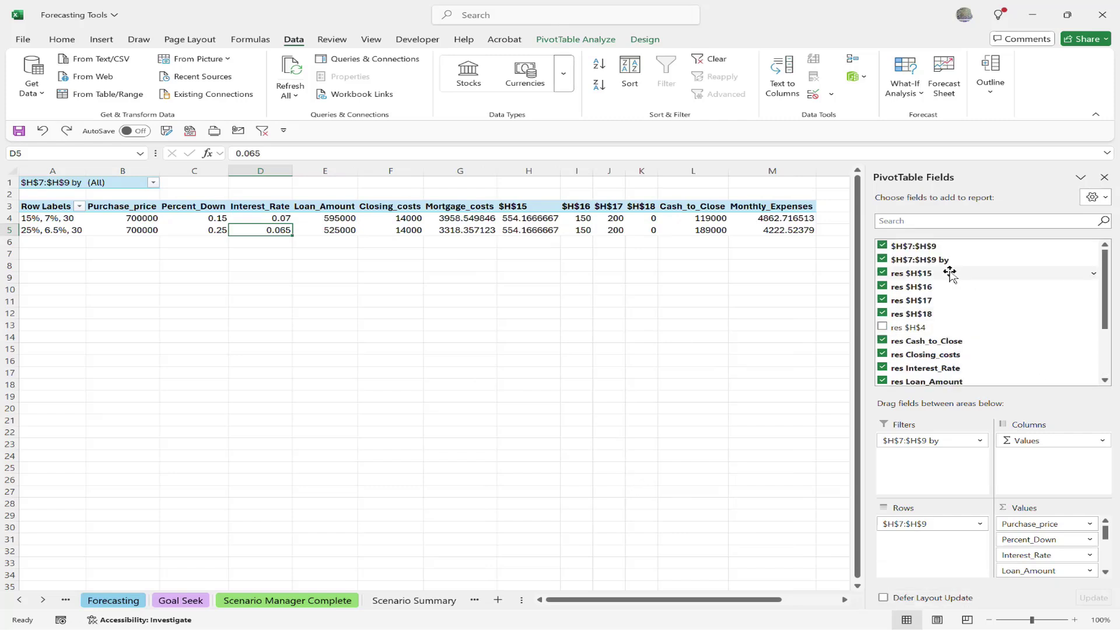
click(883, 246)
click(883, 259)
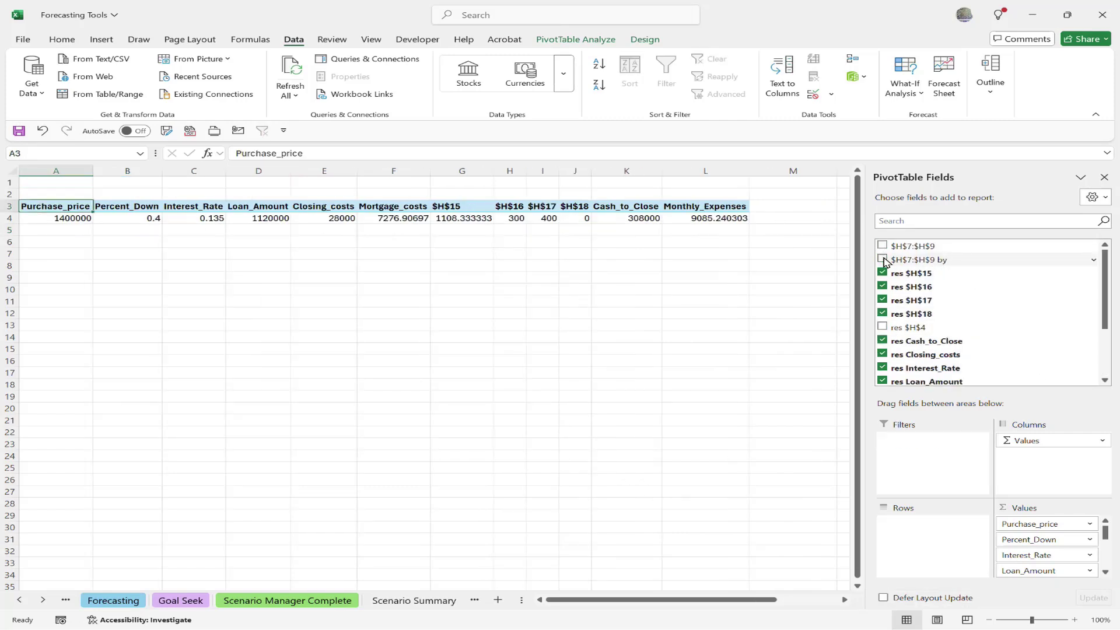
click(883, 259)
click(883, 245)
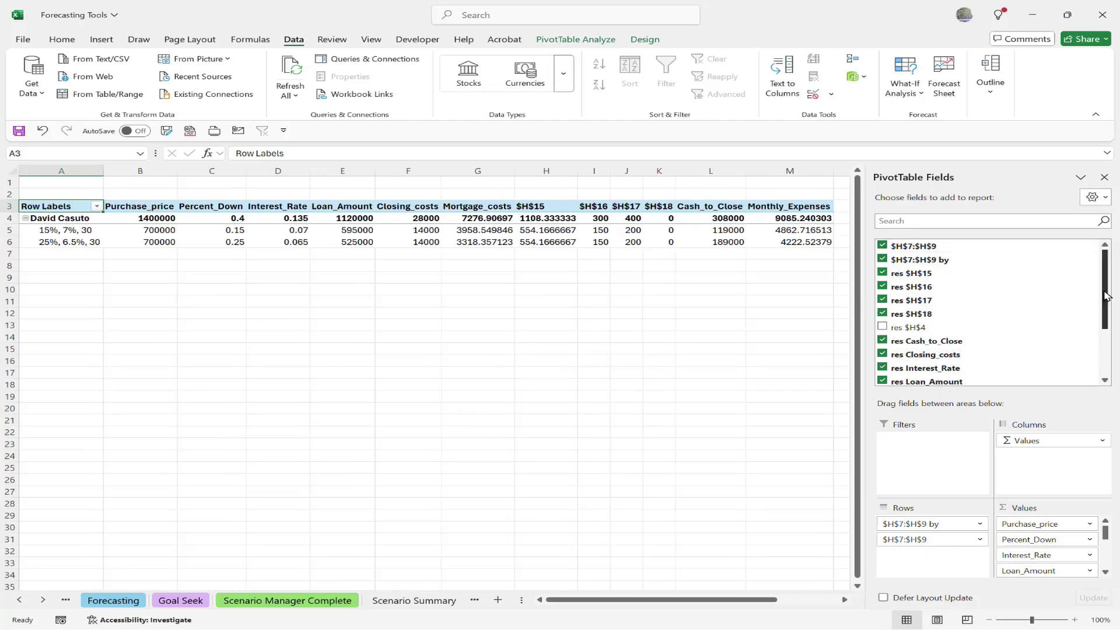
drag(1106, 296, 1094, 267)
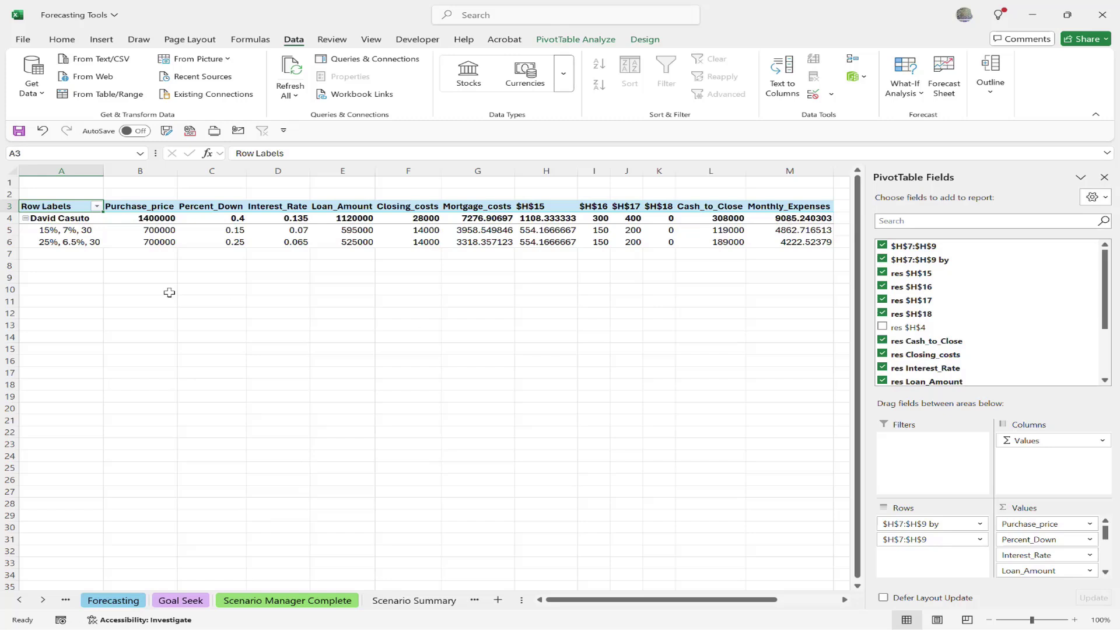
mouse_move(157, 229)
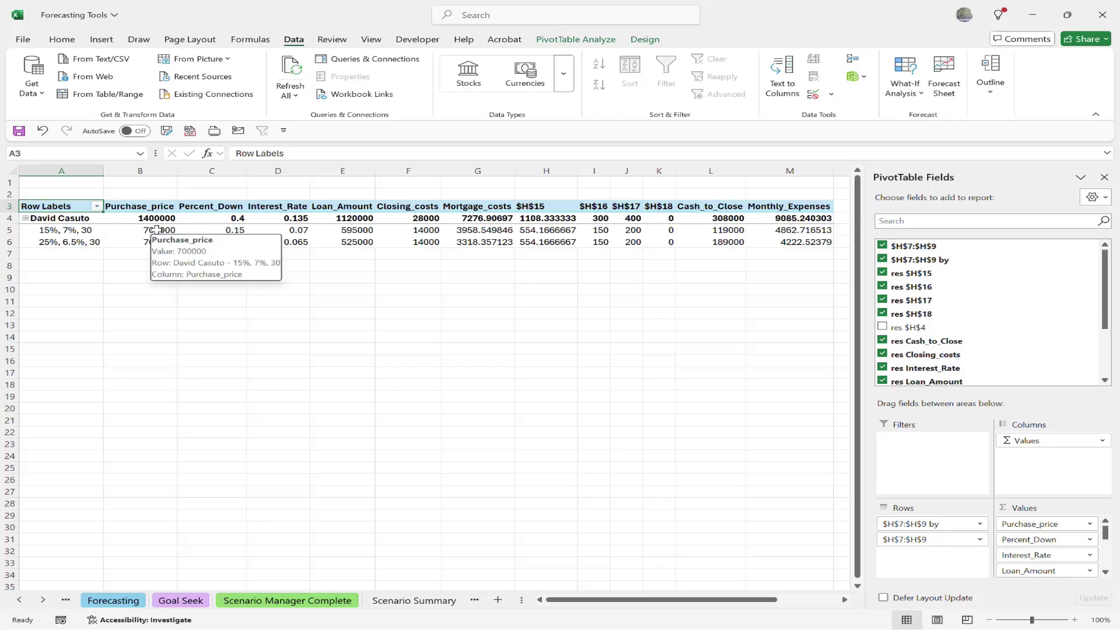